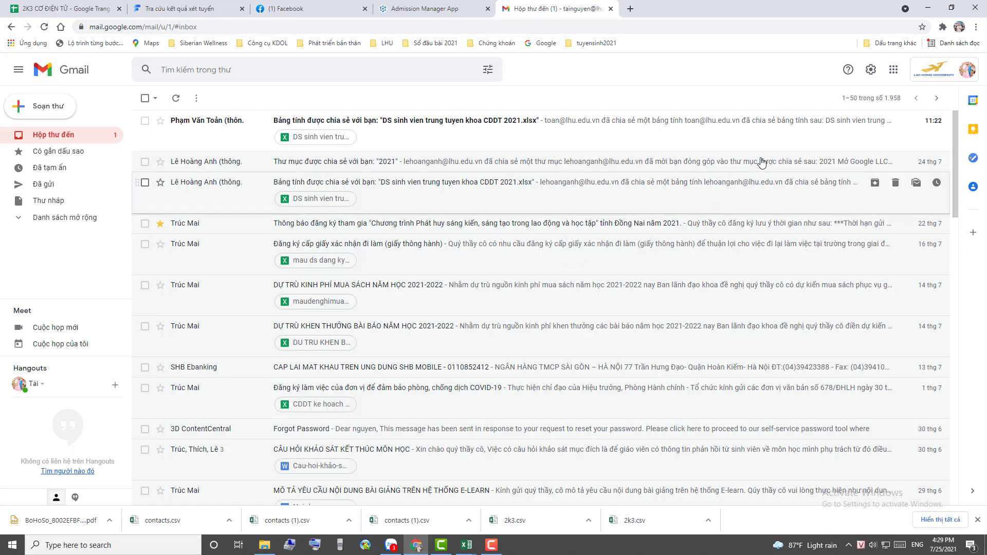
# Open Google Contacts (Danh bạ) from the Gmail account's list of Google apps.
pyautogui.click(895, 72)
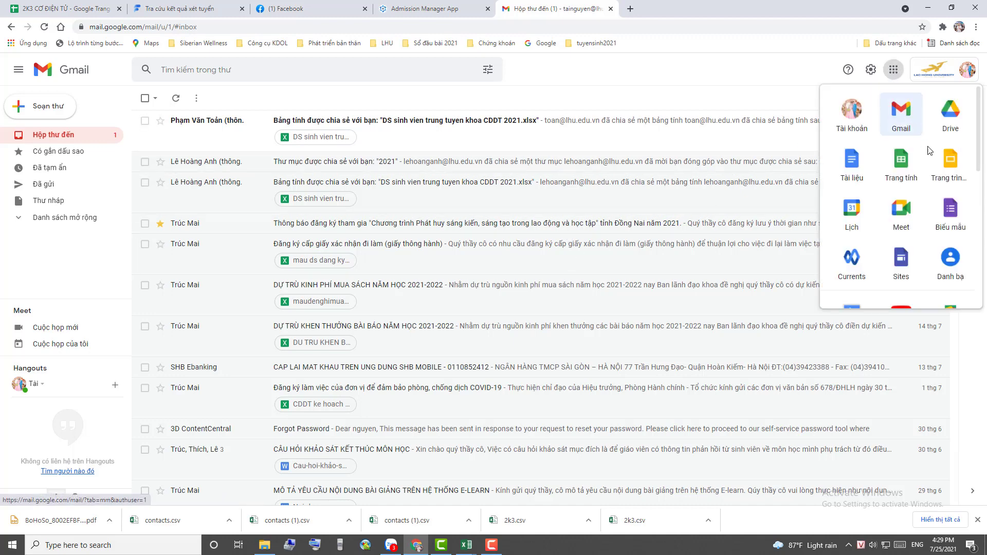
pyautogui.scroll(-1, 943, 181)
pyautogui.scroll(-1, 944, 182)
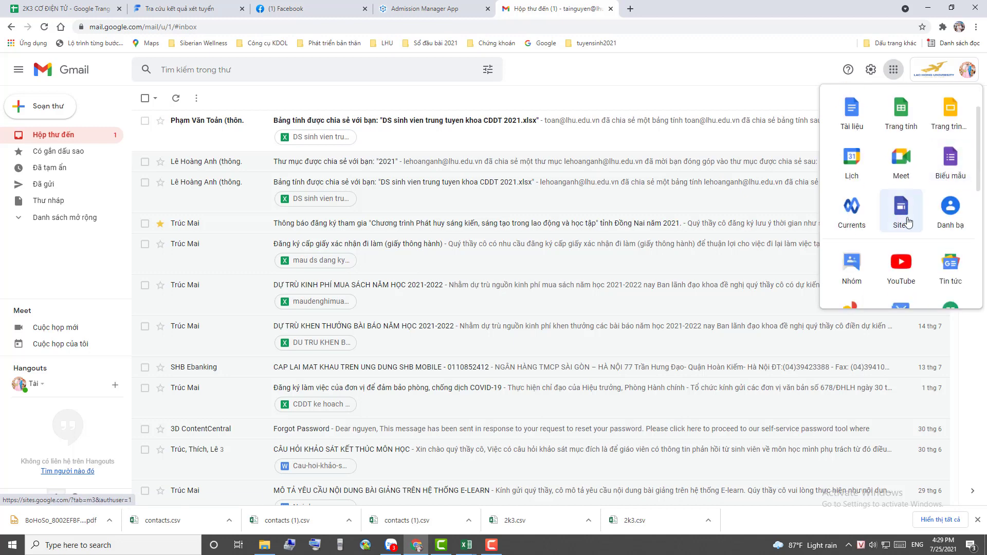
pyautogui.click(950, 208)
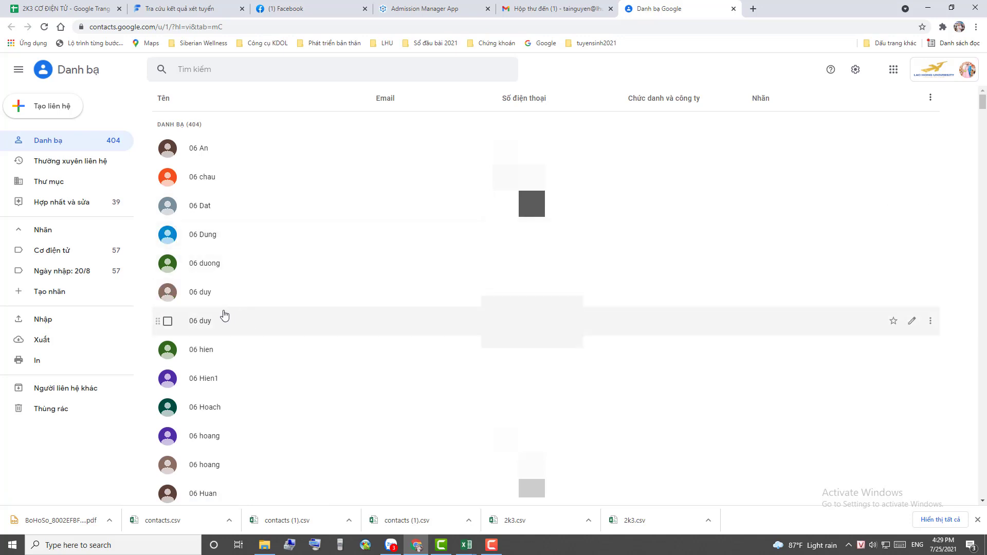
pyautogui.click(69, 320)
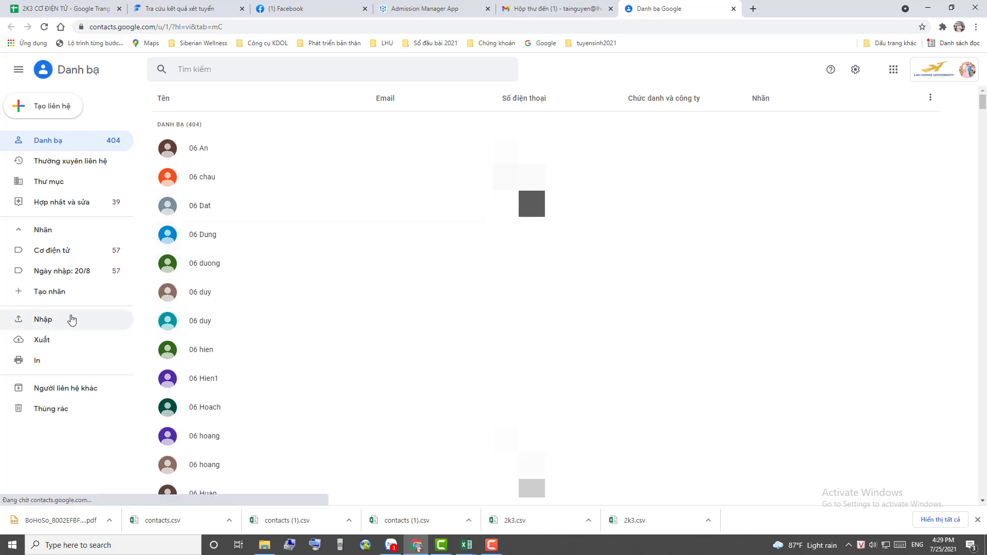
pyautogui.click(47, 342)
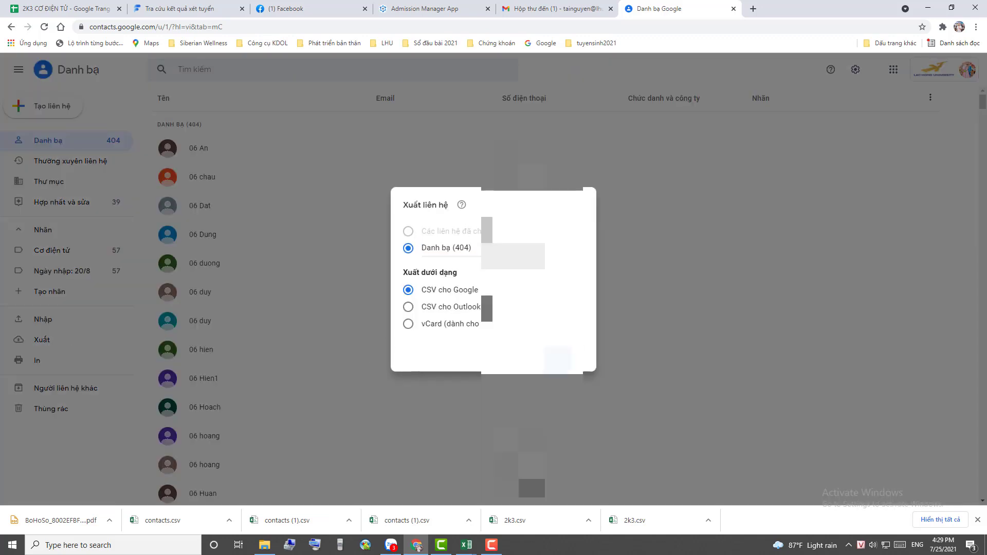
pyautogui.click(557, 358)
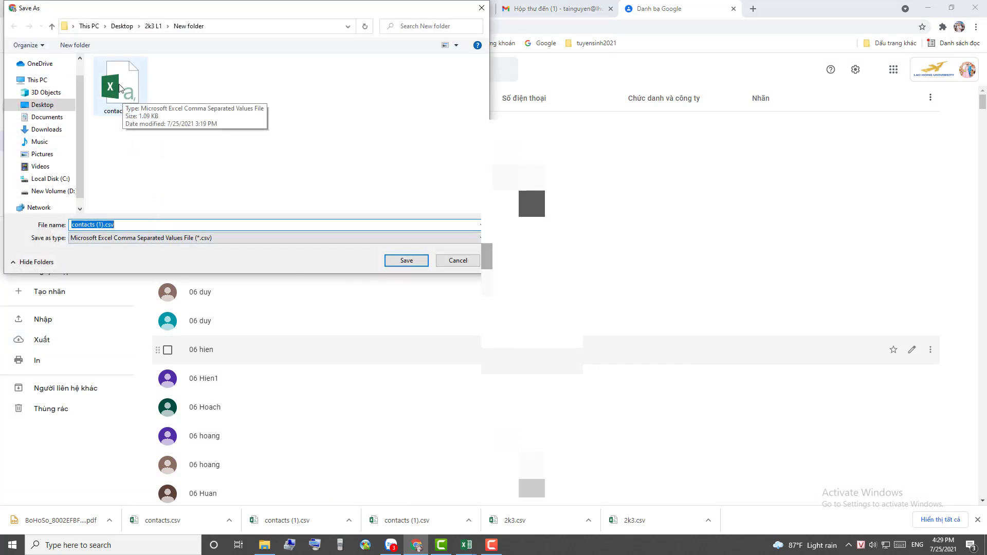
pyautogui.click(468, 263)
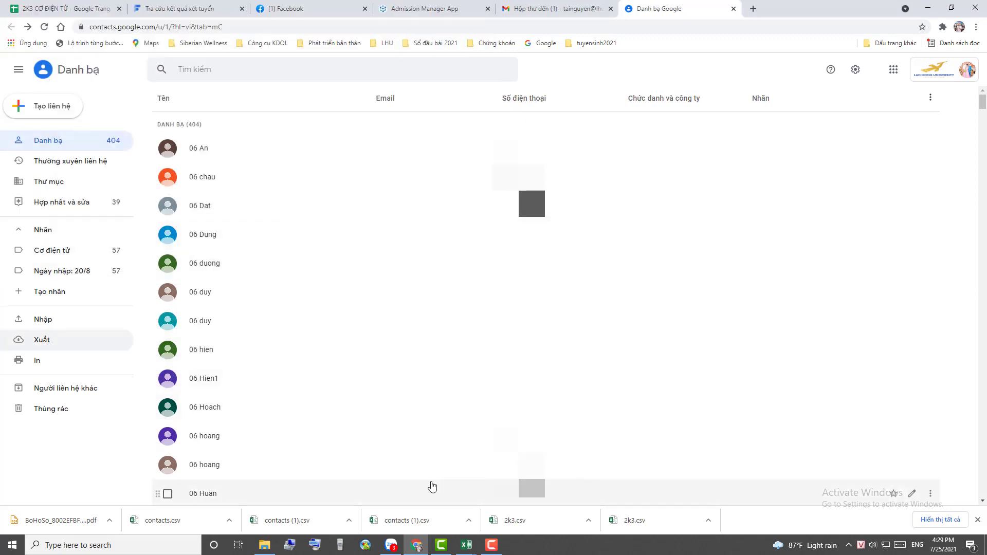
# Switch to File Explorer and open contacts.csv from the 2k3 L1 folder in Excel.
pyautogui.click(265, 544)
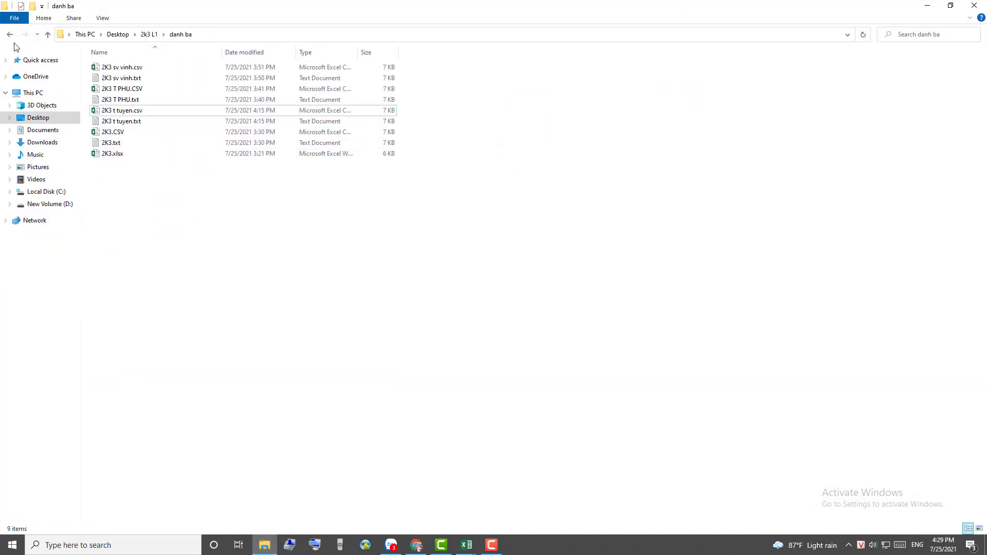
pyautogui.press('BackSpace')
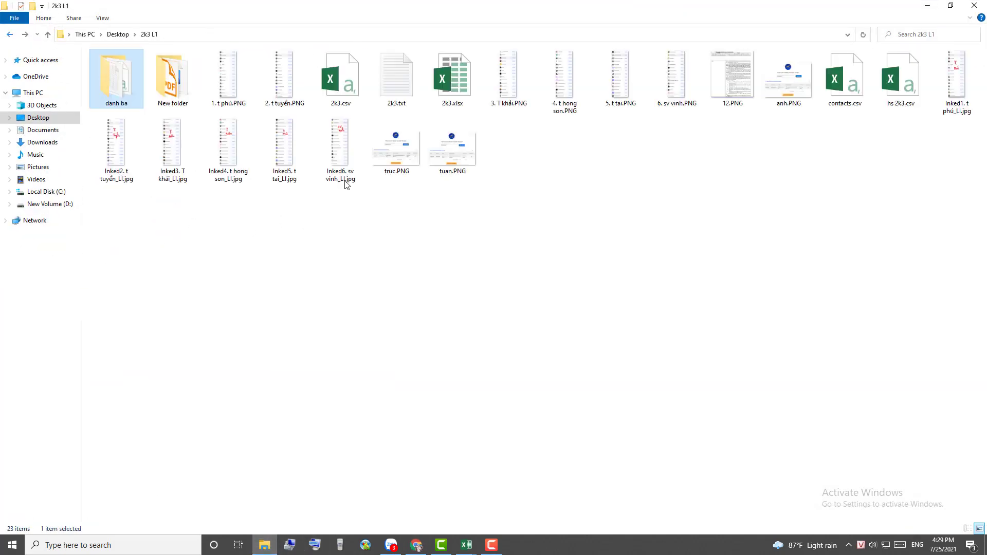
pyautogui.doubleClick(855, 104)
pyautogui.click(525, 236)
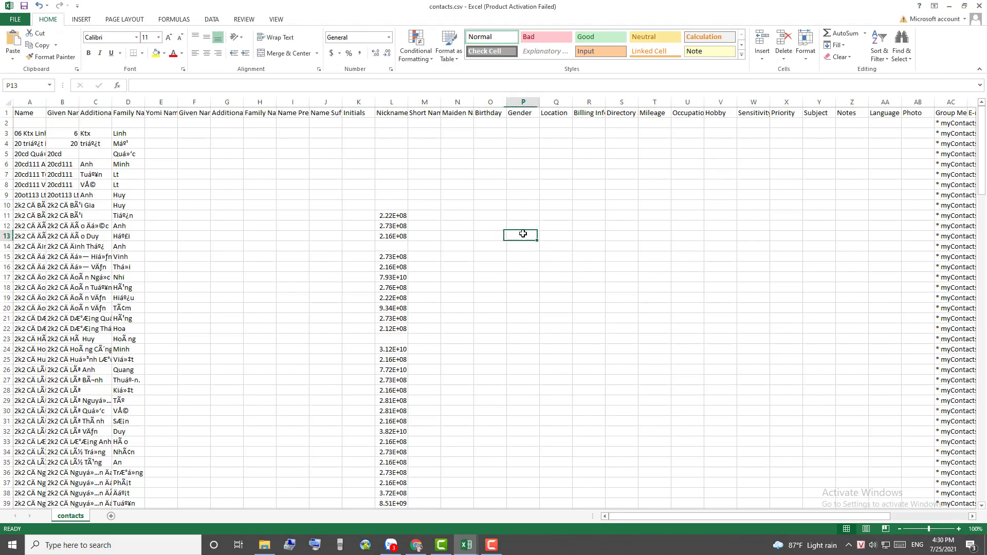
pyautogui.click(262, 215)
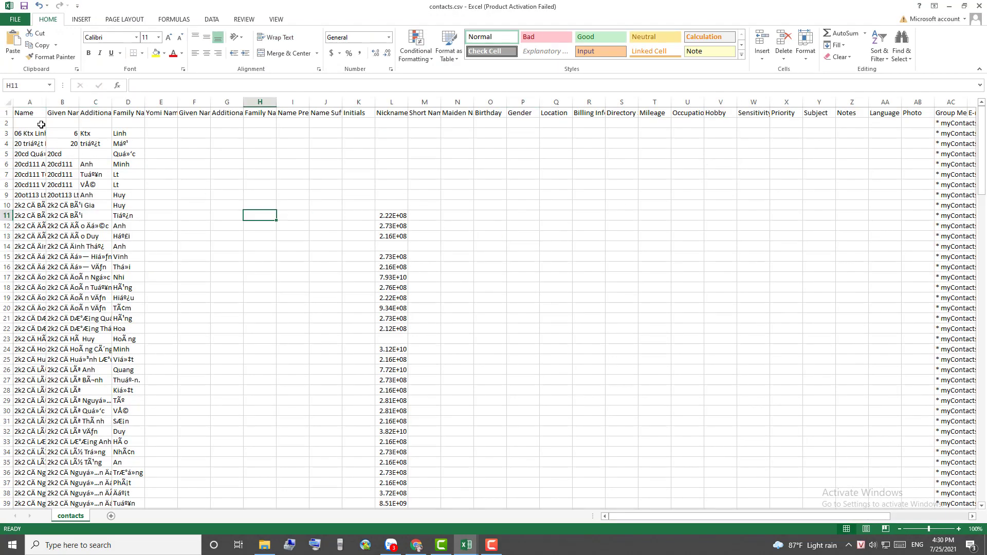
# Widen columns A to D so the Name, Given Name, Additional Name and Family Name headers and entries are fully readable.
pyautogui.click(30, 112)
pyautogui.moveTo(45, 102); pyautogui.dragTo(249, 101)
pyautogui.click(374, 163)
pyautogui.click(245, 163)
pyautogui.click(339, 174)
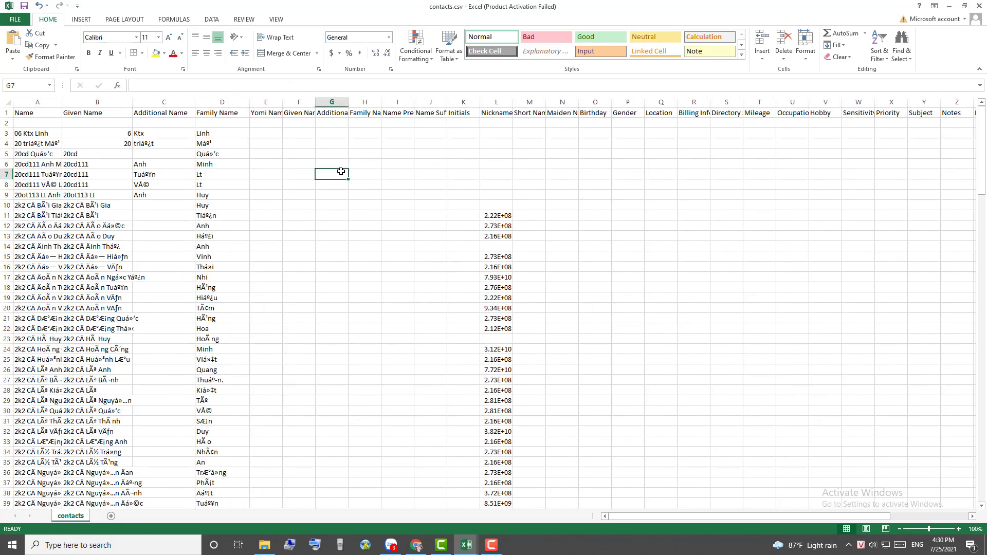
pyautogui.click(49, 129)
pyautogui.moveTo(64, 105); pyautogui.dragTo(80, 105)
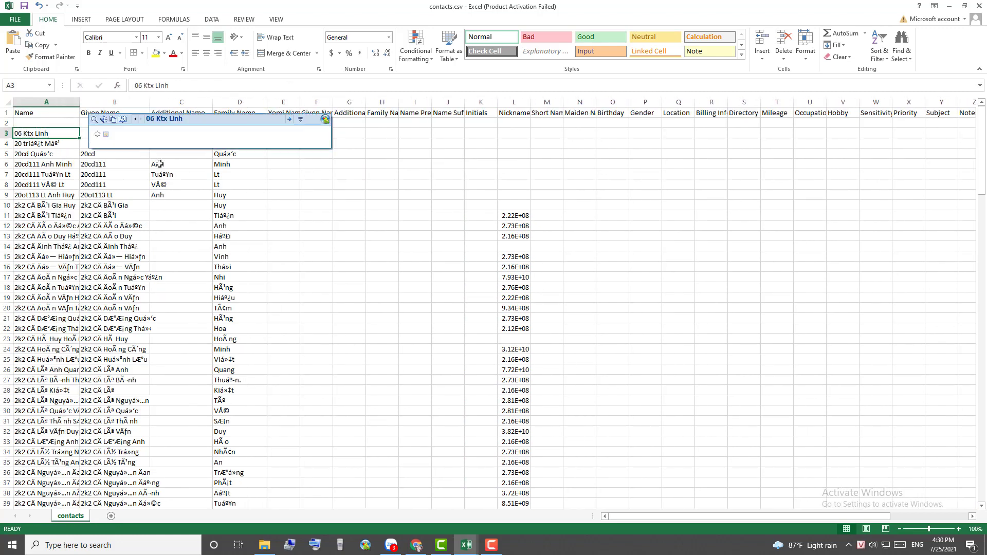
pyautogui.click(316, 173)
# Examine the exported file's four name headers and the Phone 1 - Value header that a contact import file needs.
pyautogui.click(58, 112)
pyautogui.click(106, 113)
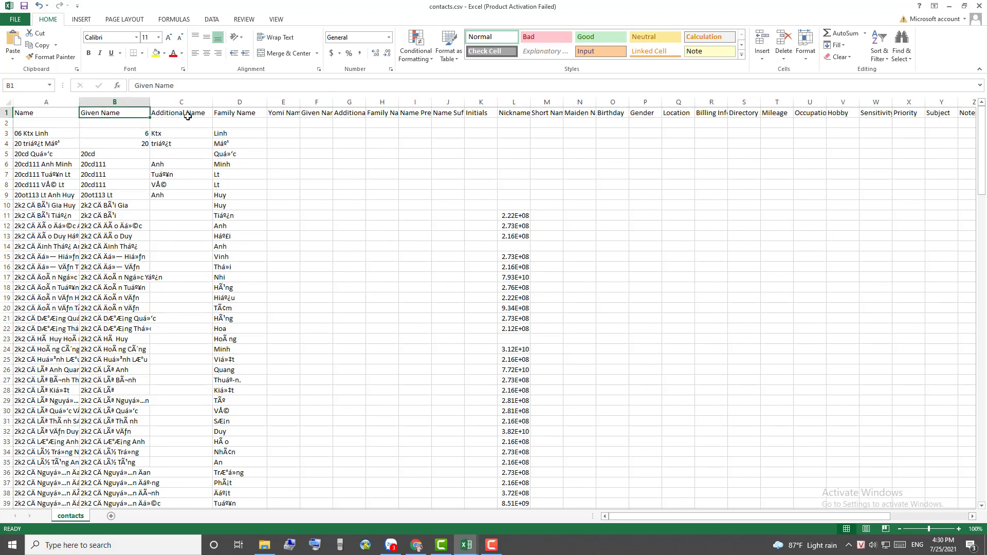
pyautogui.click(193, 113)
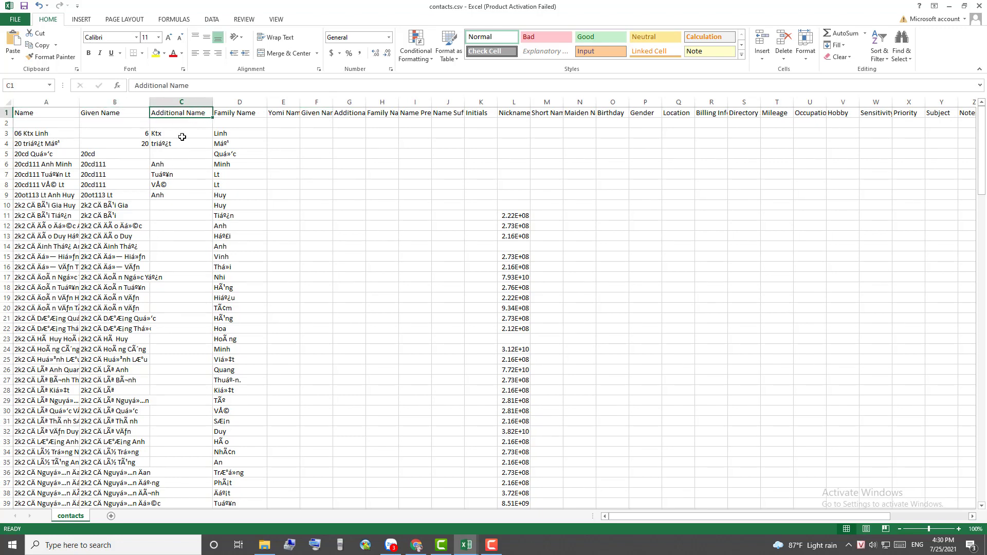
pyautogui.click(236, 112)
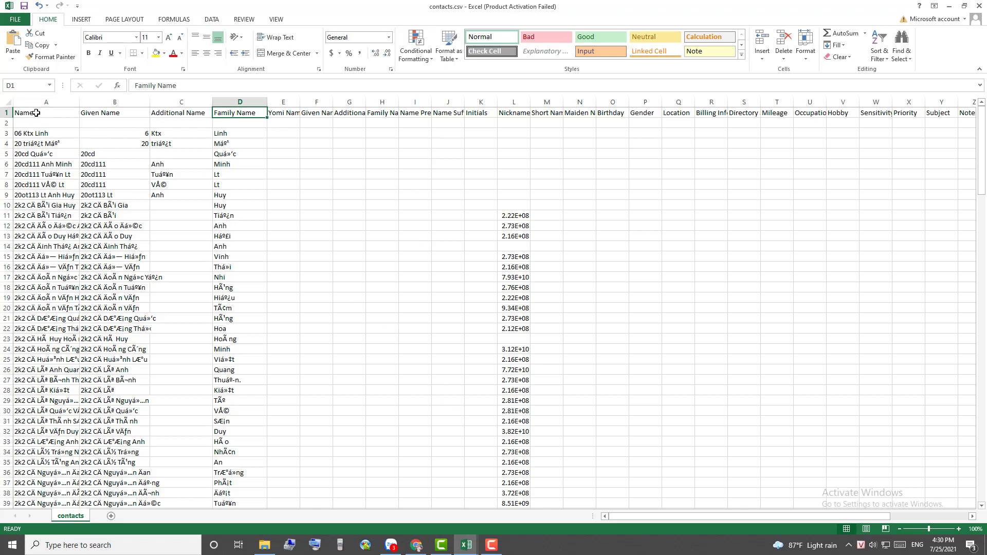
pyautogui.moveTo(36, 112); pyautogui.dragTo(242, 115)
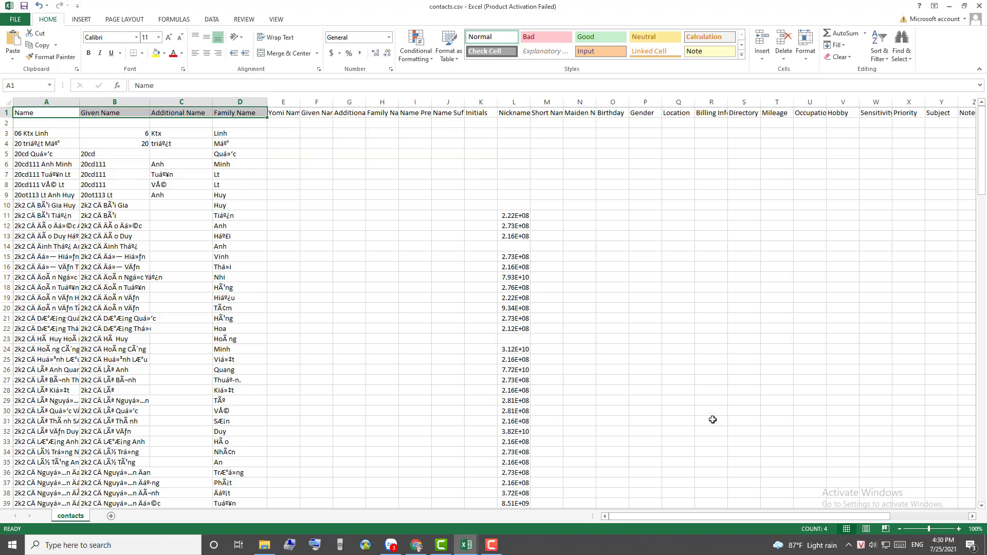
pyautogui.moveTo(628, 517); pyautogui.dragTo(707, 517)
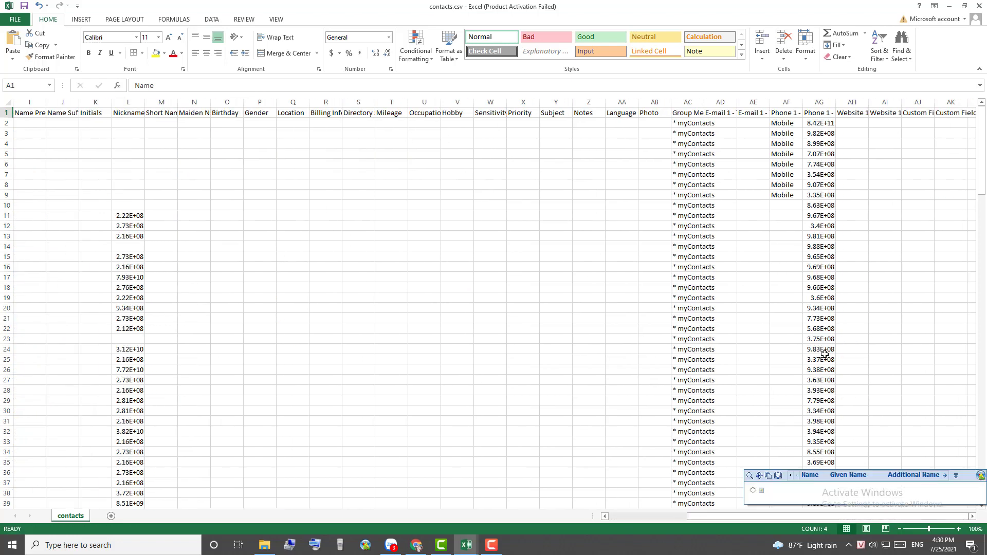
pyautogui.click(825, 113)
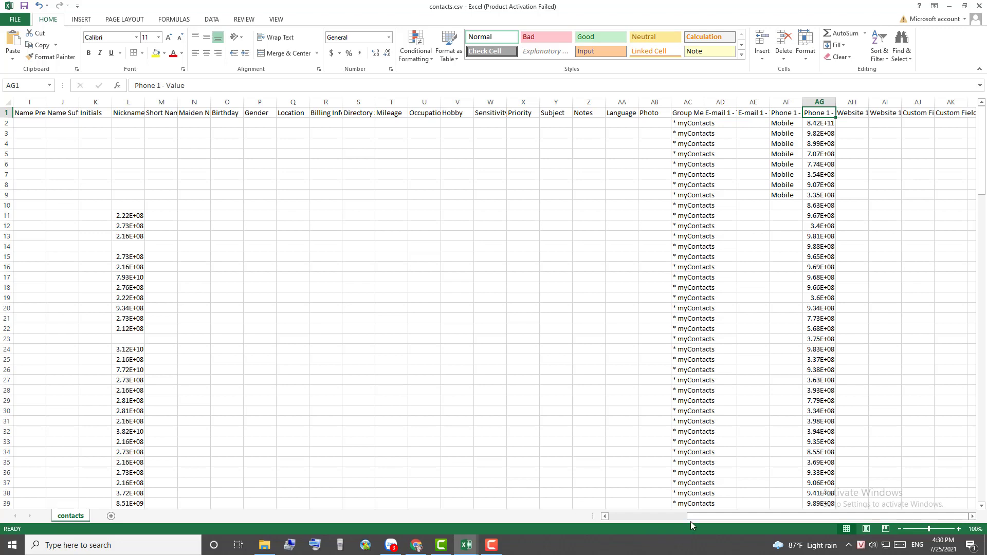
pyautogui.moveTo(689, 521); pyautogui.dragTo(608, 517)
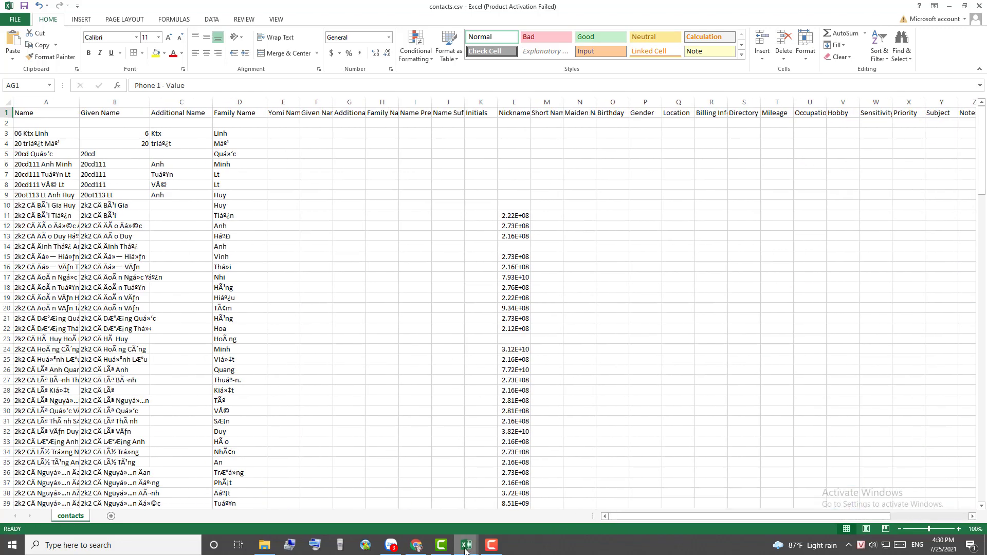
# Put contacts.csv out of the way and switch to the 2K3 t tuyen.txt workbook.
pyautogui.click(948, 6)
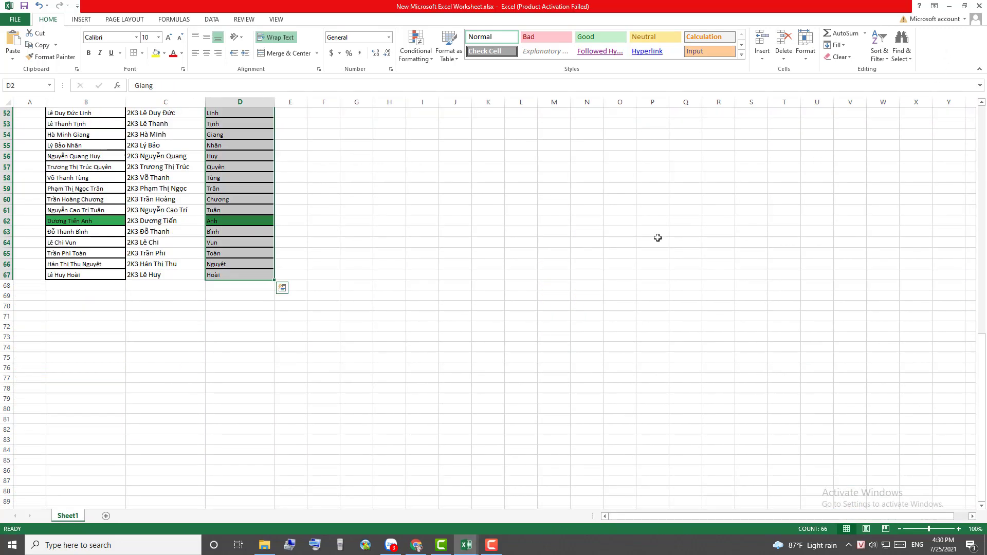
pyautogui.click(461, 297)
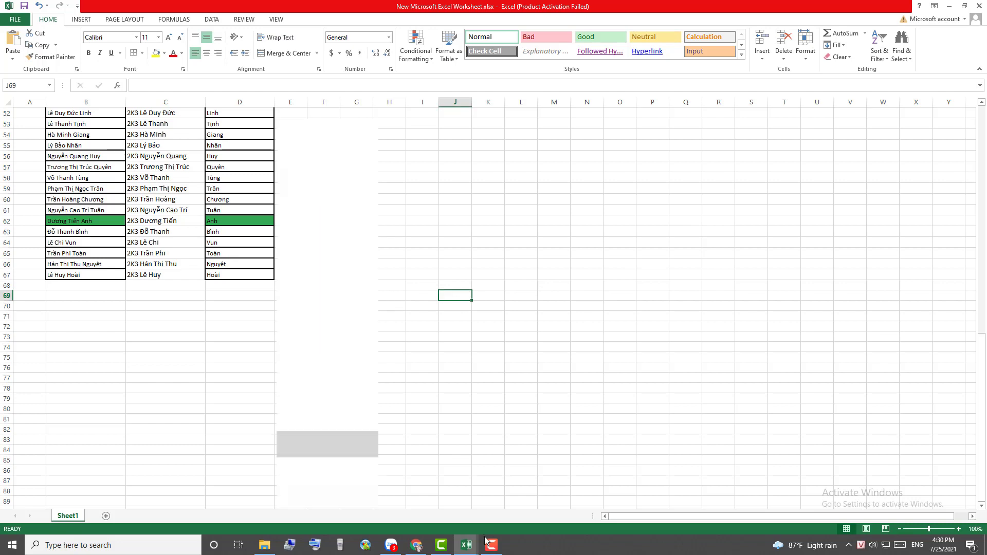
pyautogui.moveTo(466, 544)
pyautogui.click(506, 496)
pyautogui.moveTo(452, 277); pyautogui.dragTo(451, 267)
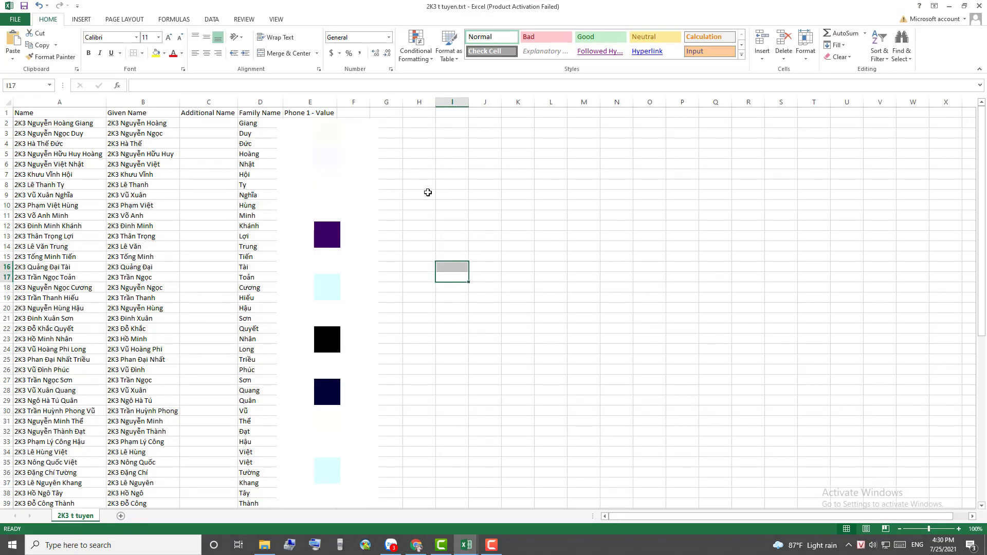
pyautogui.click(452, 184)
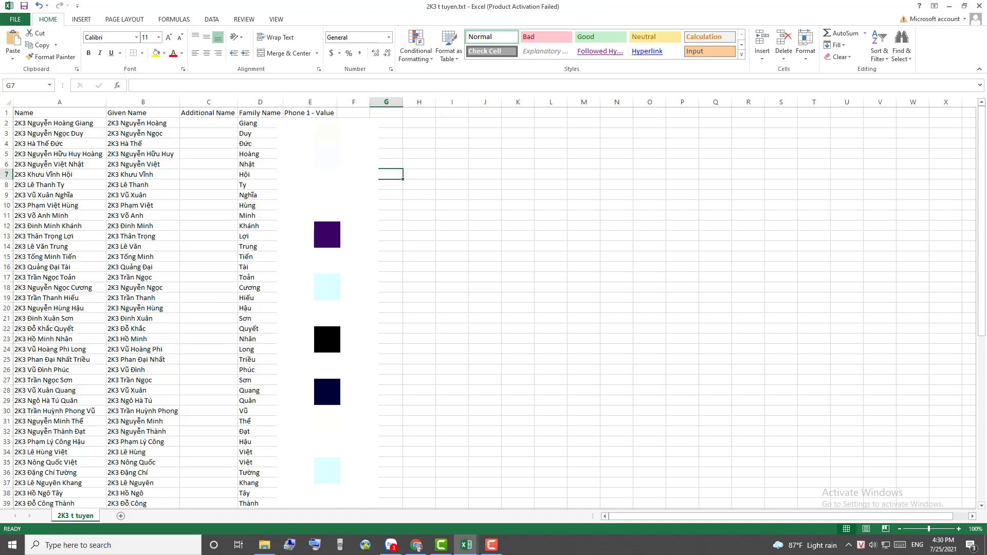
# Examine the header row of the prepared student list, from Name through Family Name to Phone 1 - Value.
pyautogui.click(72, 115)
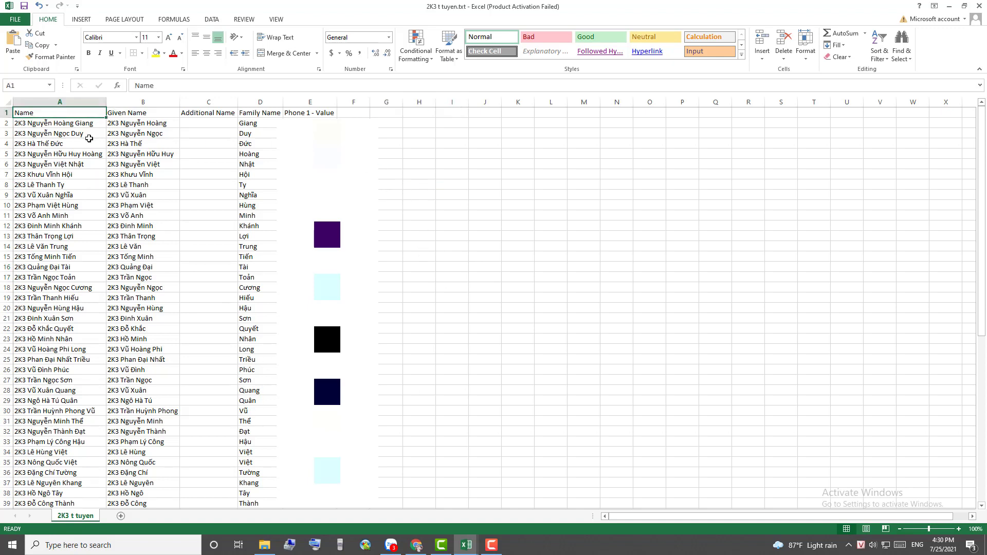
pyautogui.click(458, 164)
pyautogui.moveTo(121, 117); pyautogui.dragTo(31, 112)
pyautogui.click(136, 114)
pyautogui.click(70, 112)
pyautogui.click(139, 112)
pyautogui.click(209, 113)
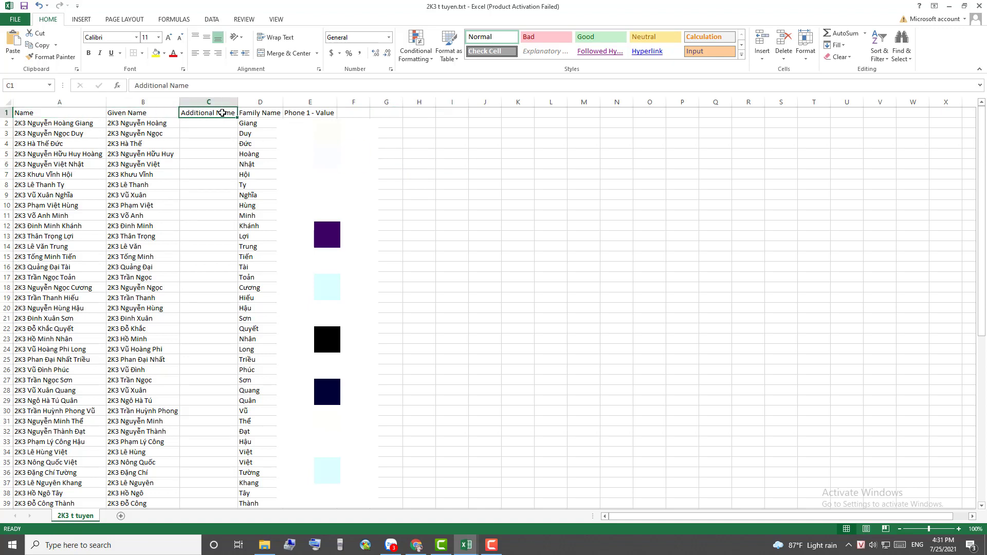
pyautogui.click(271, 113)
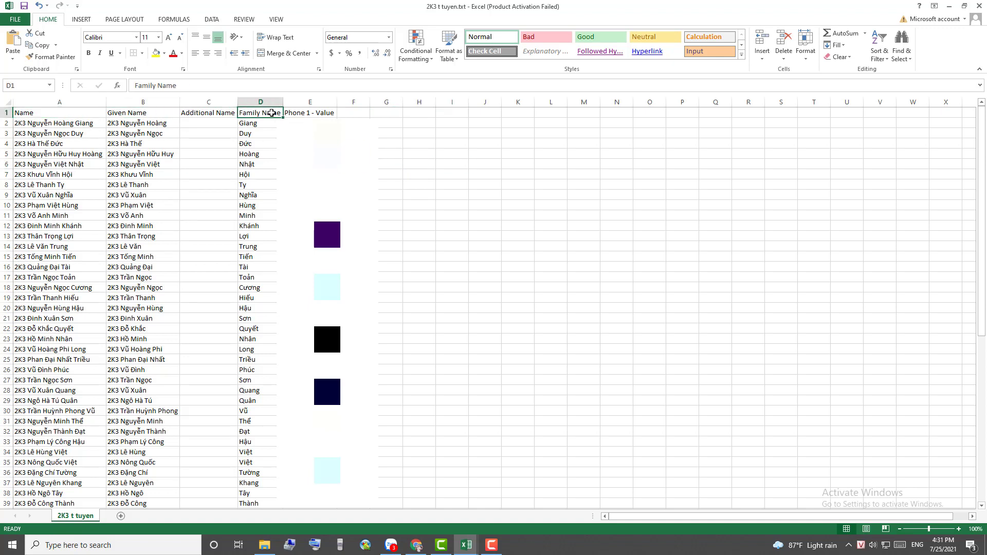
pyautogui.click(316, 112)
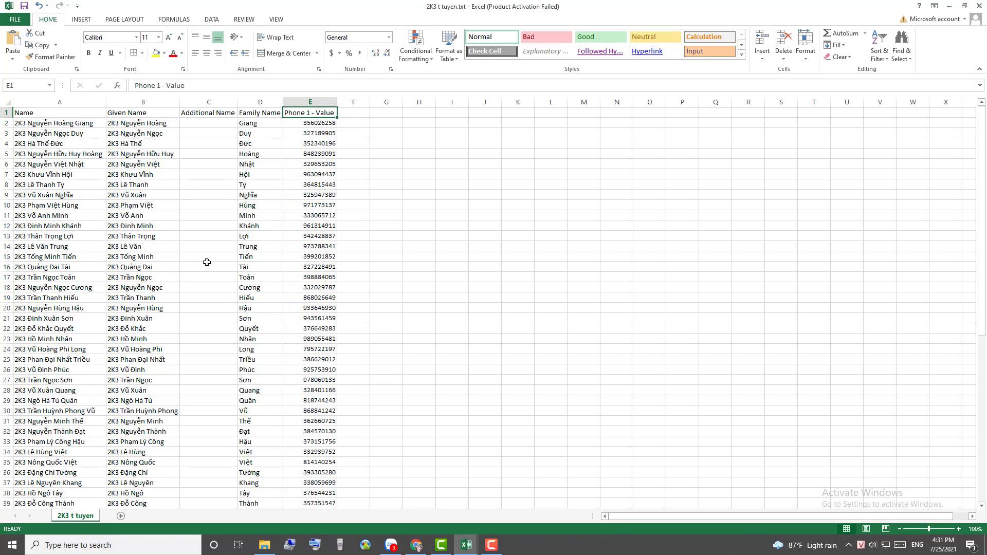
# Switch to New Microsoft Excel Worksheet.xlsx and look through the full names in column B from row 2 to row 67.
pyautogui.moveTo(466, 545)
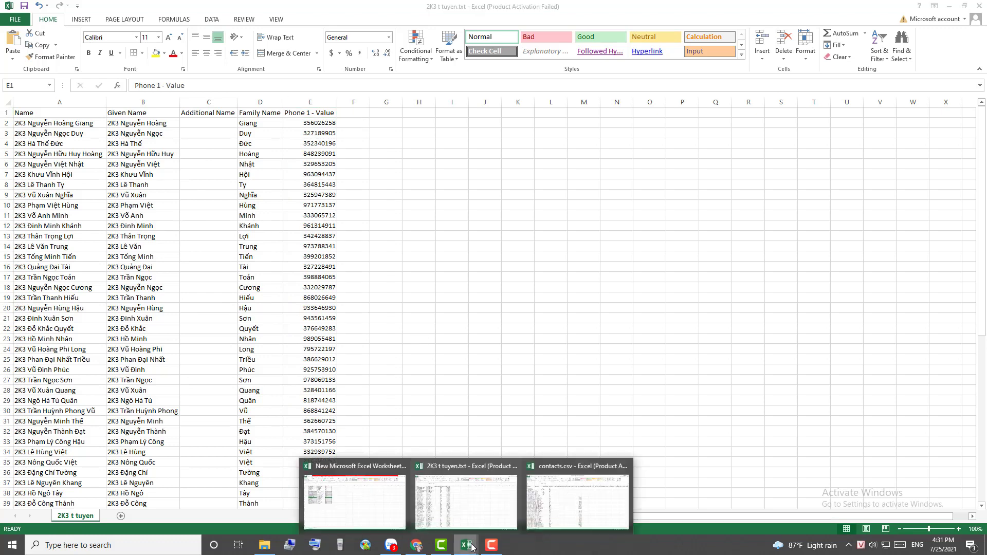
pyautogui.click(358, 472)
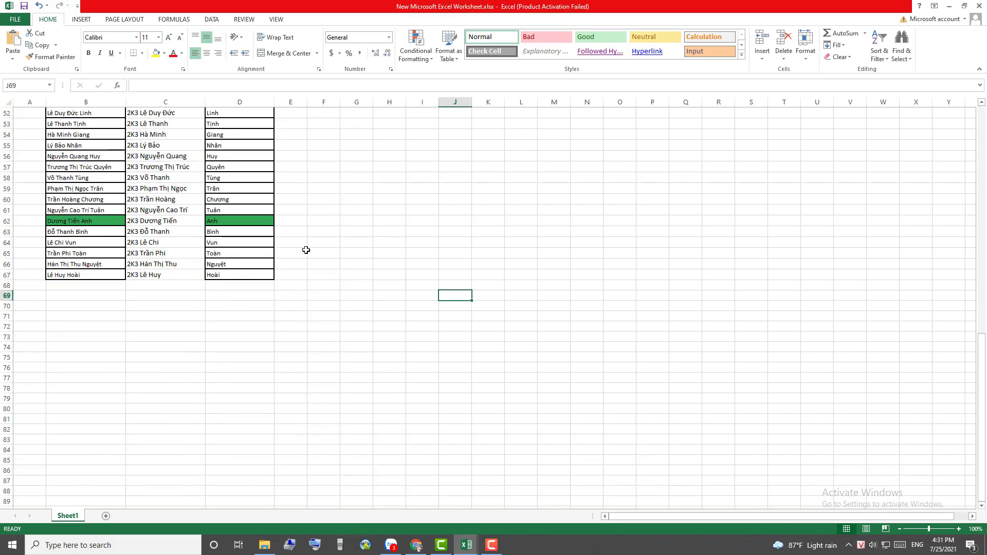
pyautogui.click(322, 232)
pyautogui.scroll(17, 326, 271)
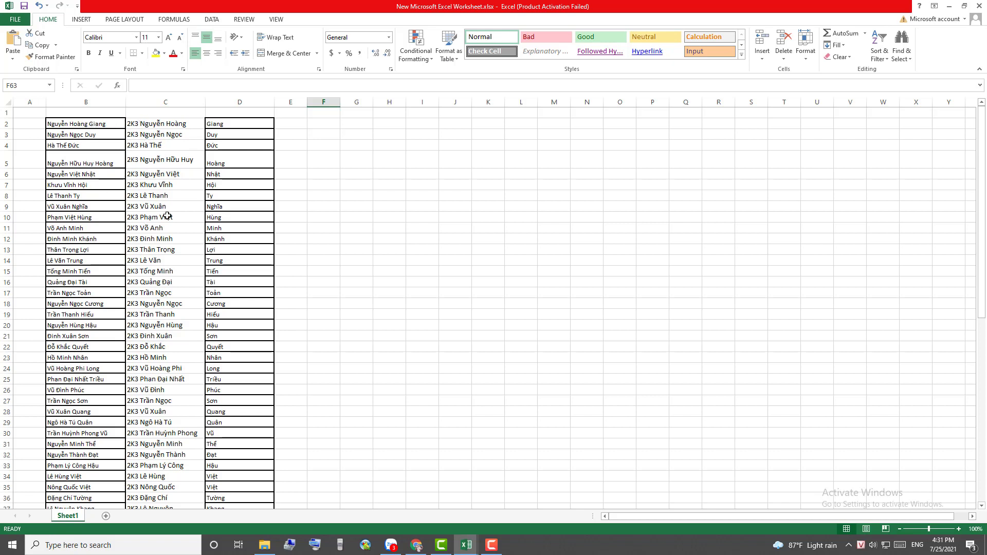
pyautogui.click(357, 217)
pyautogui.click(340, 196)
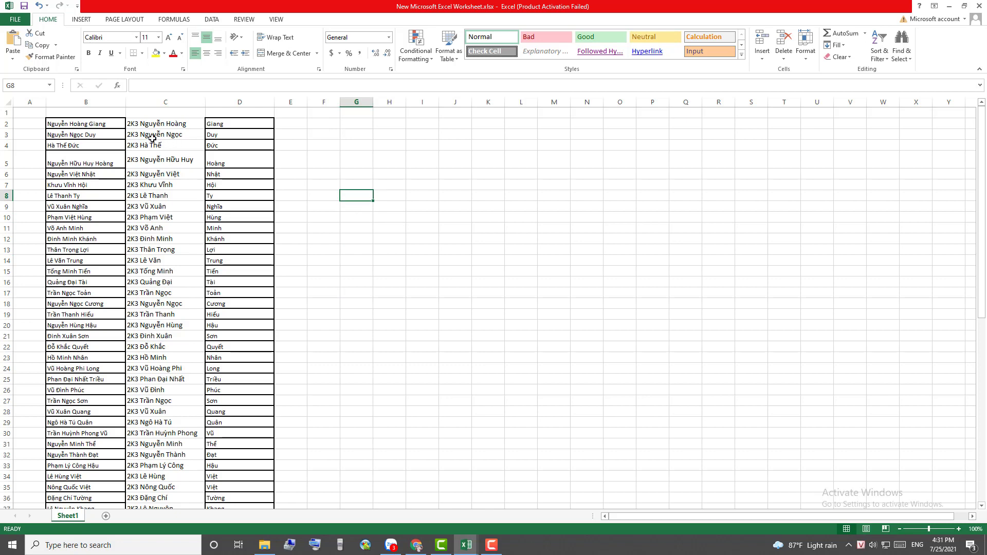
pyautogui.moveTo(98, 126); pyautogui.dragTo(152, 138)
pyautogui.click(98, 126)
pyautogui.scroll(-3, 79, 343)
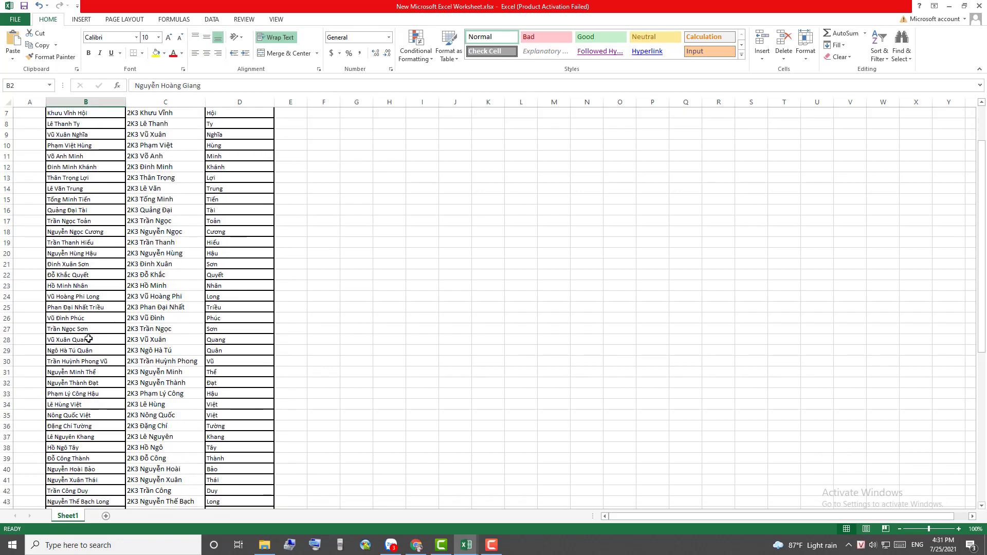
pyautogui.scroll(3, 75, 287)
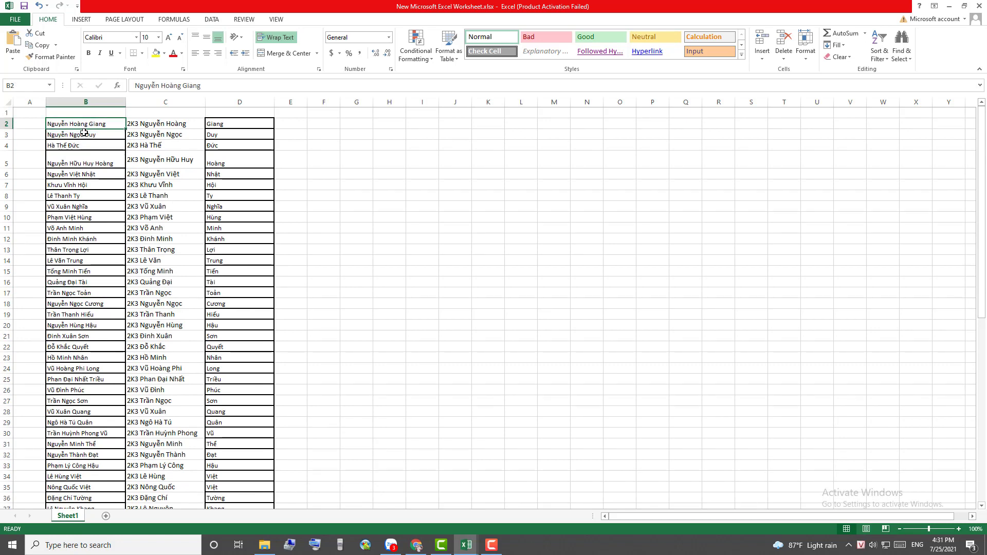
pyautogui.scroll(-13, 115, 376)
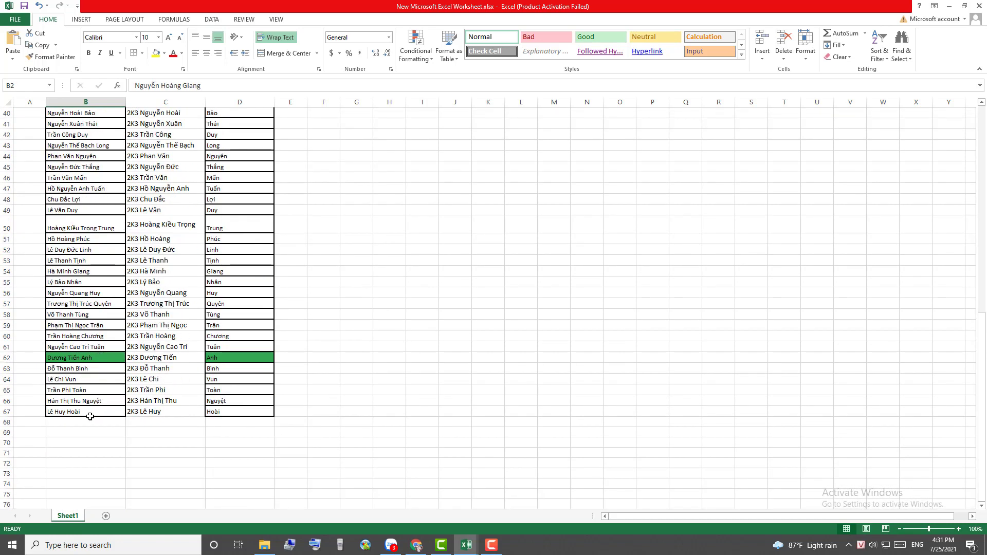
# Copy the full names in B2:B67 into column D starting at D2, replacing the existing given names.
pyautogui.keyDown('shift'); pyautogui.click(90, 412); pyautogui.keyUp('shift')
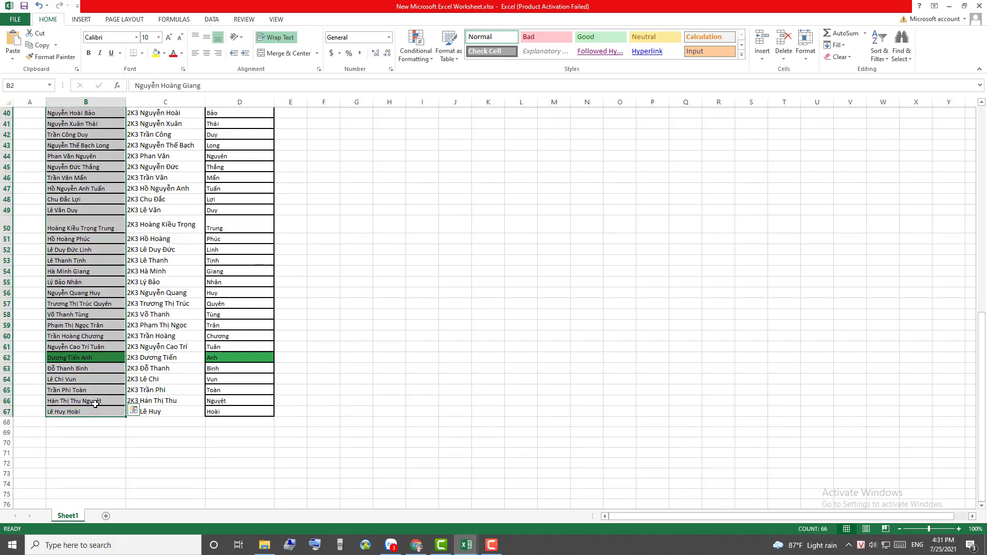
pyautogui.hotkey('ctrl', 'c')
pyautogui.scroll(13, 106, 253)
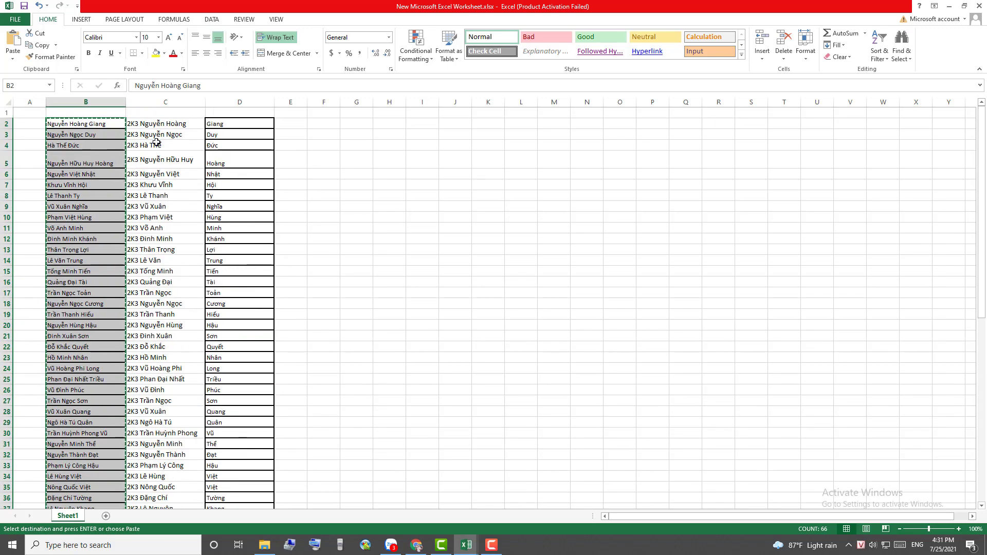
pyautogui.click(233, 123)
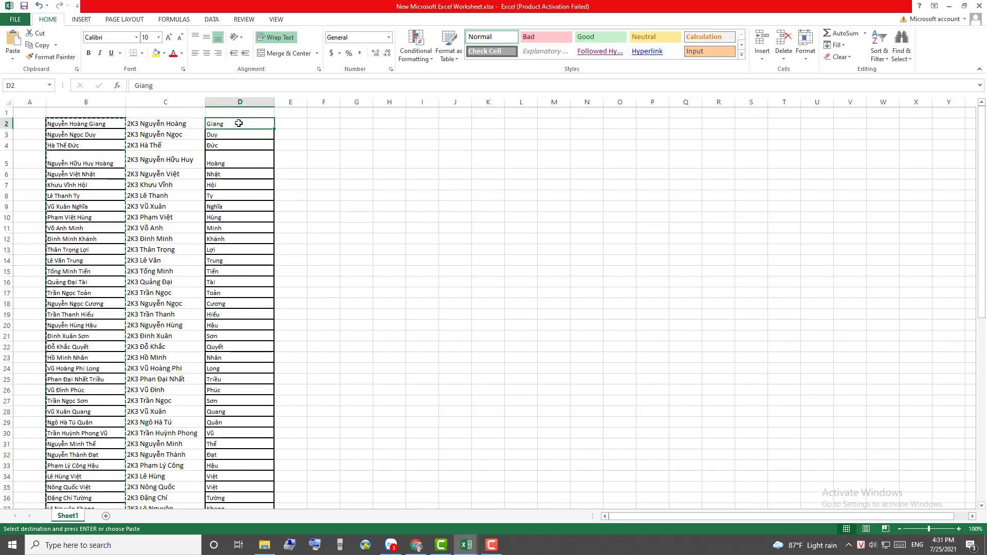
pyautogui.hotkey('ctrl', 'v')
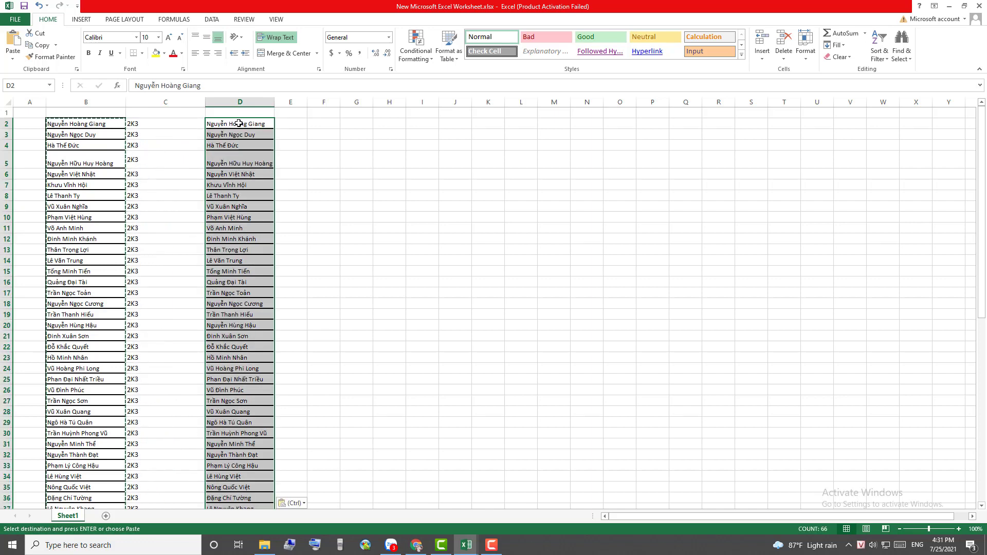
pyautogui.click(324, 206)
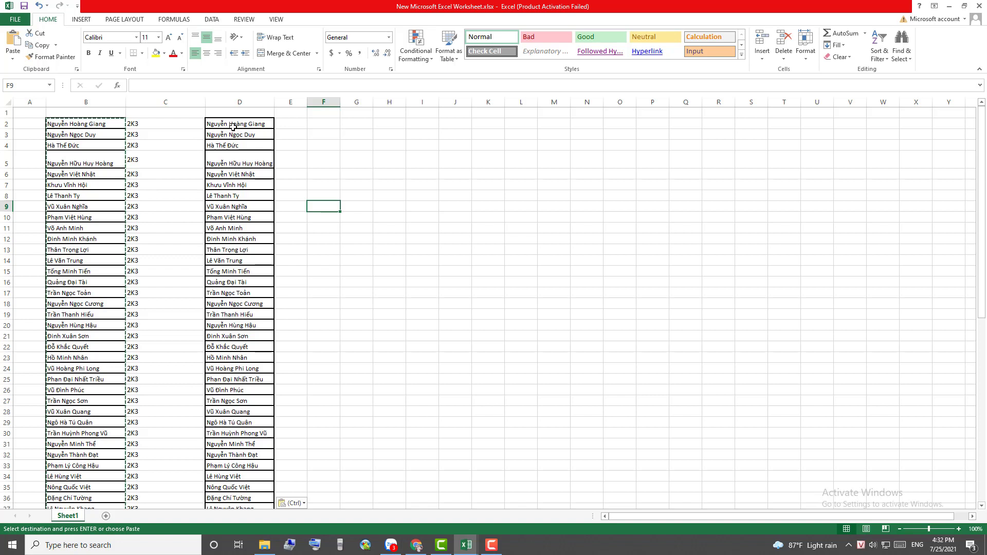
# Label the three name columns in row 1: tên đầy đủ in B1, họ và chữ lót in C1 and tên in D1.
pyautogui.click(175, 113)
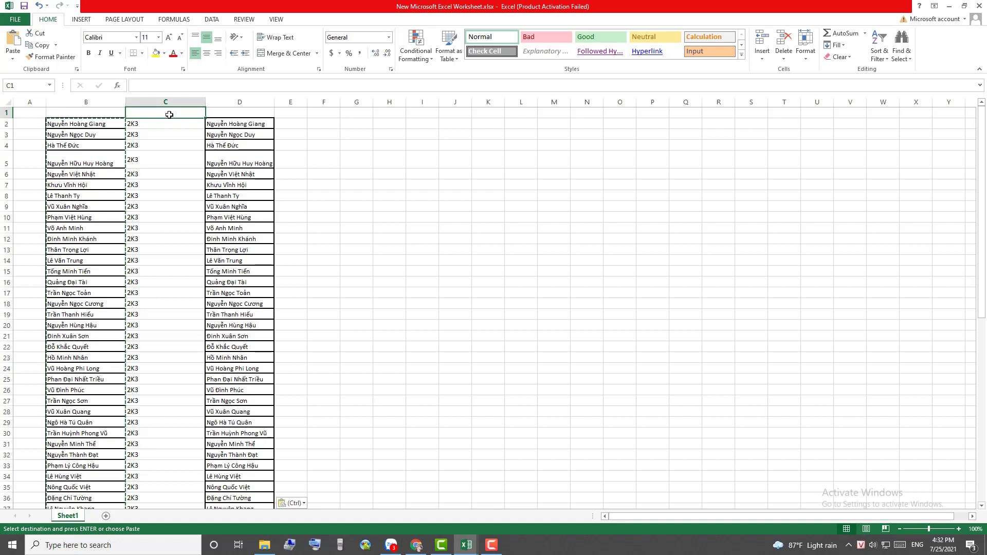
pyautogui.write('họ')
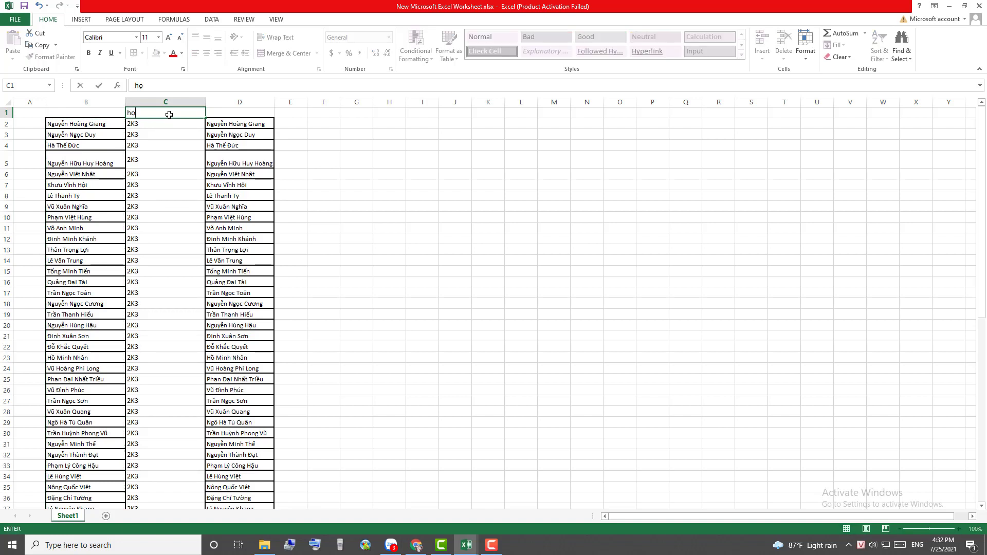
pyautogui.write(' và chu')
pyautogui.click(237, 111)
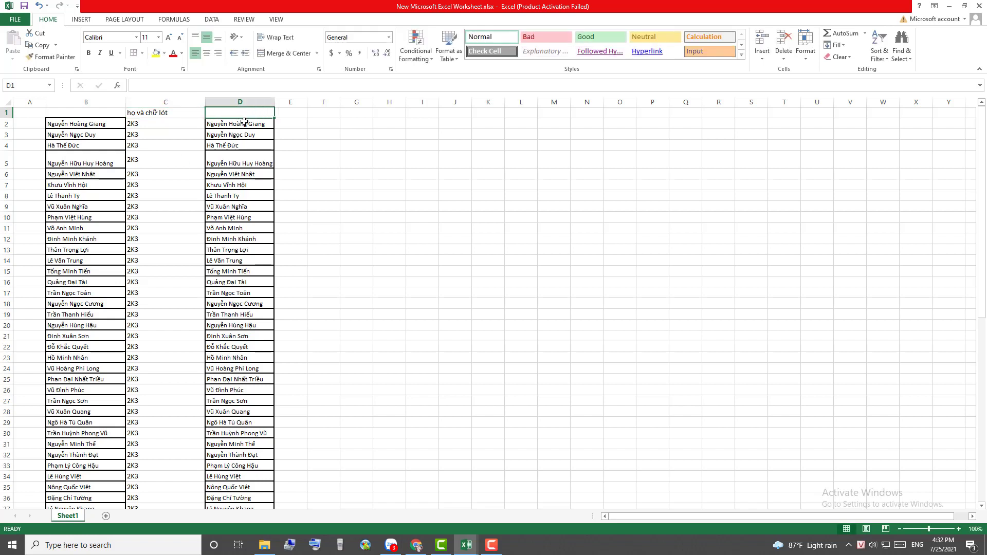
pyautogui.write('tên')
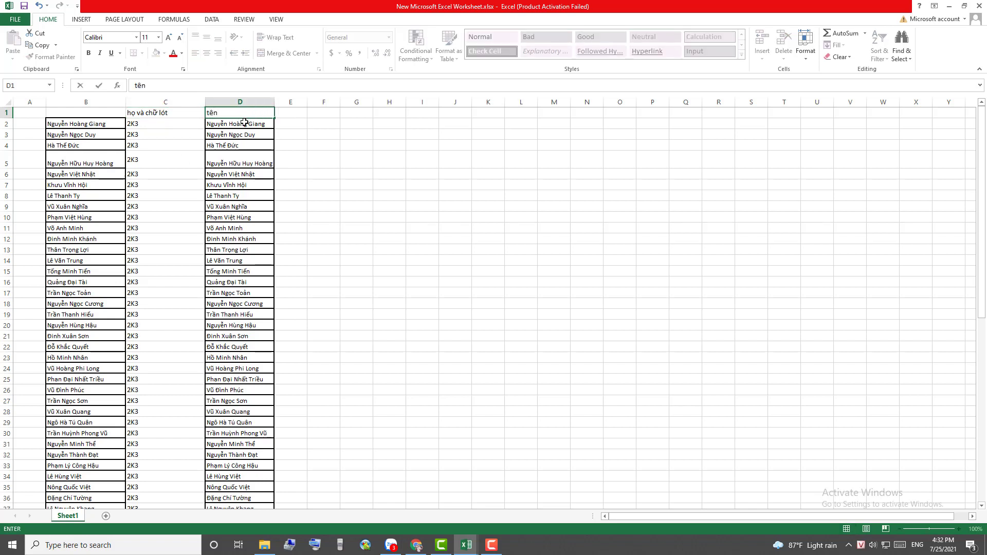
pyautogui.click(314, 175)
pyautogui.click(105, 114)
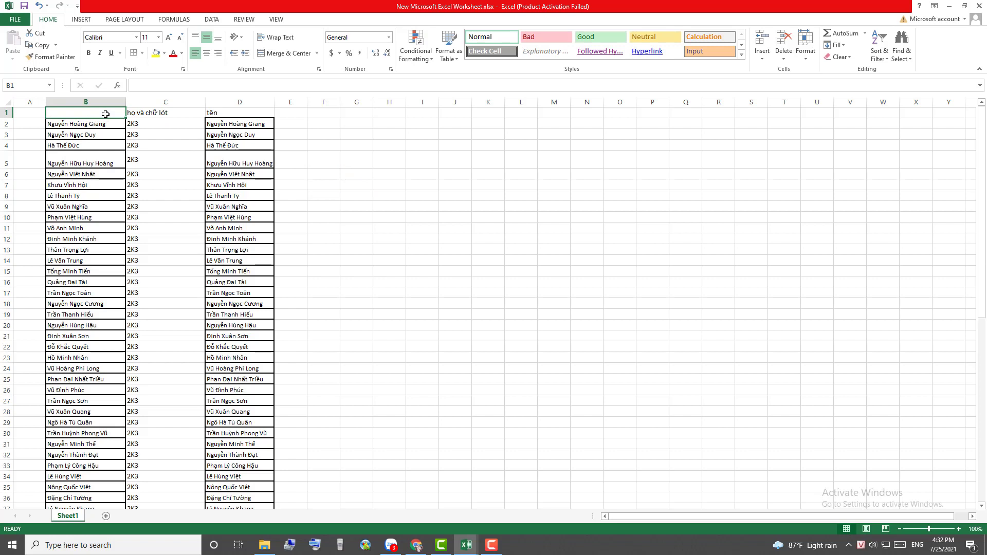
pyautogui.write('te')
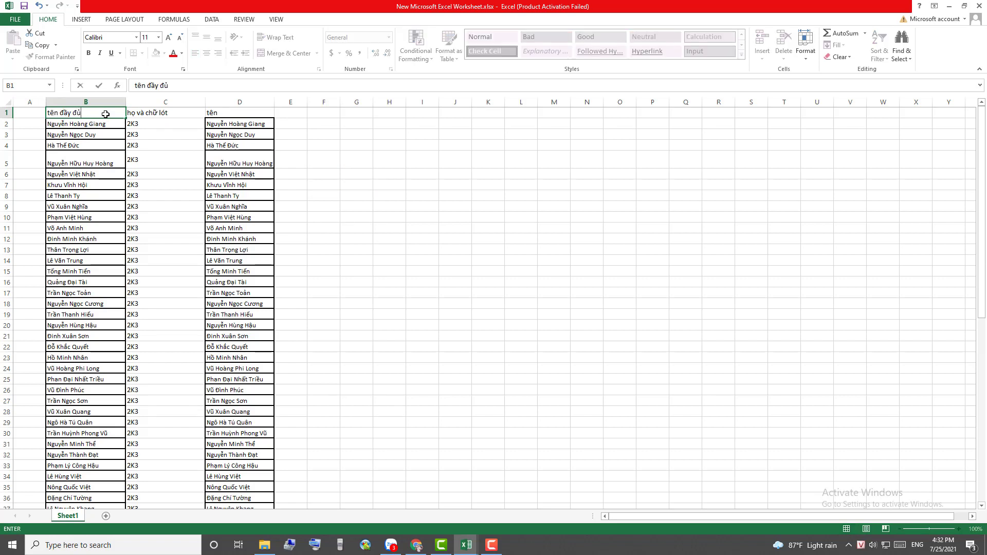
pyautogui.click(356, 205)
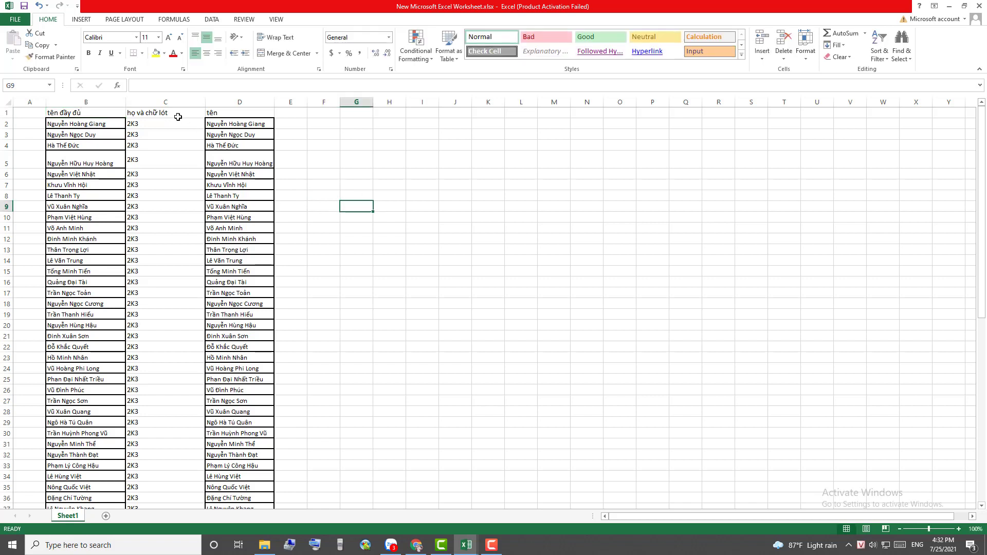
pyautogui.click(171, 116)
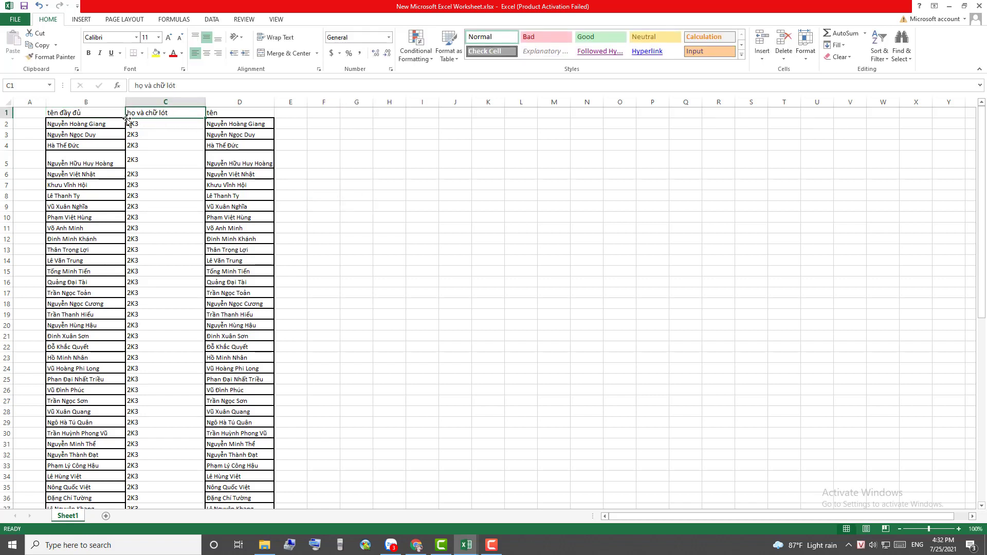
pyautogui.click(221, 113)
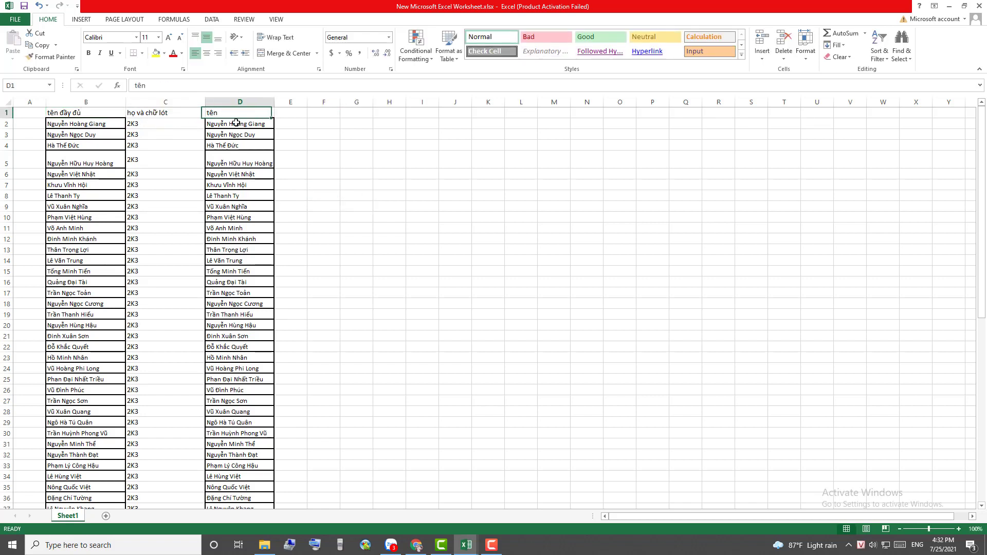
# Strip D2:D67 down to the last word of each name by replacing all matches of an asterisk plus a space with nothing.
pyautogui.click(81, 125)
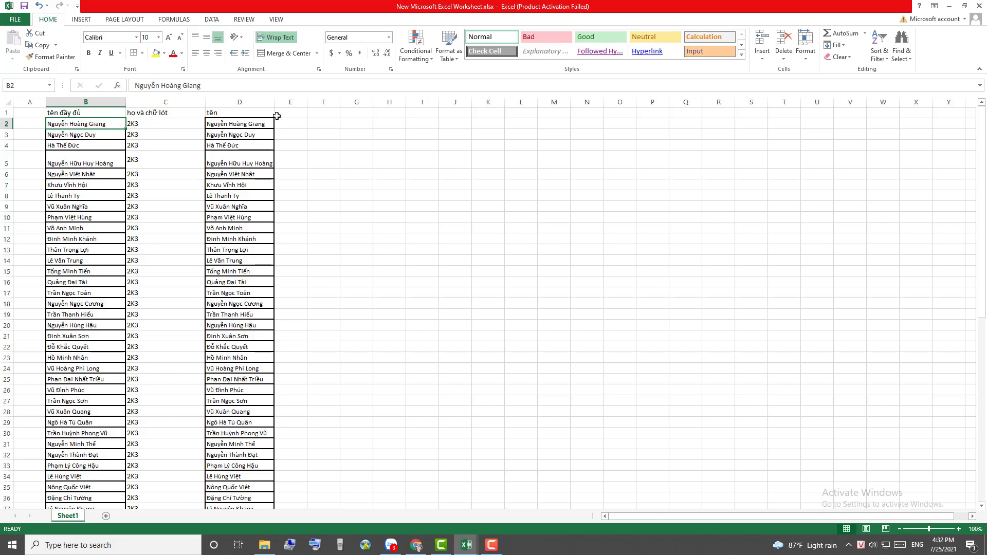
pyautogui.click(256, 124)
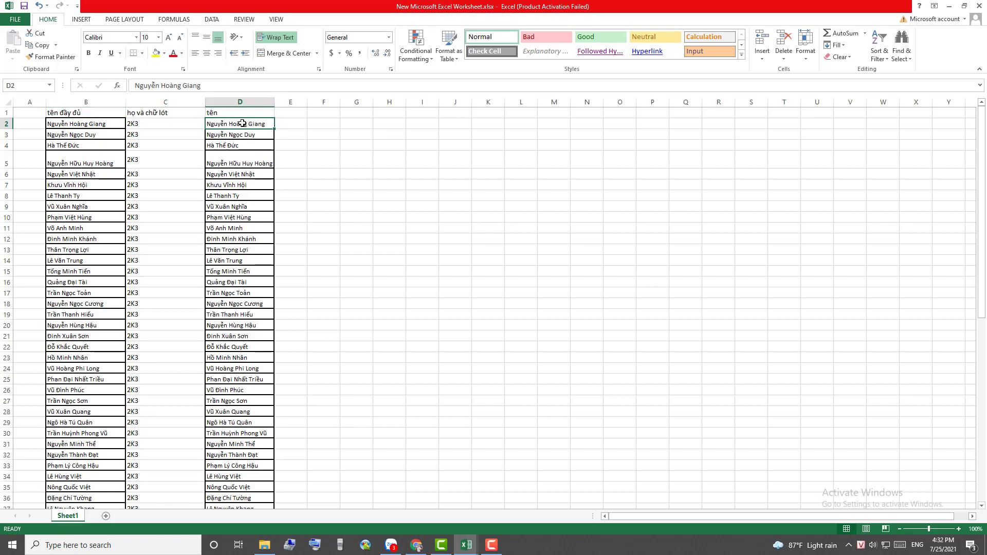
pyautogui.scroll(-15, 243, 123)
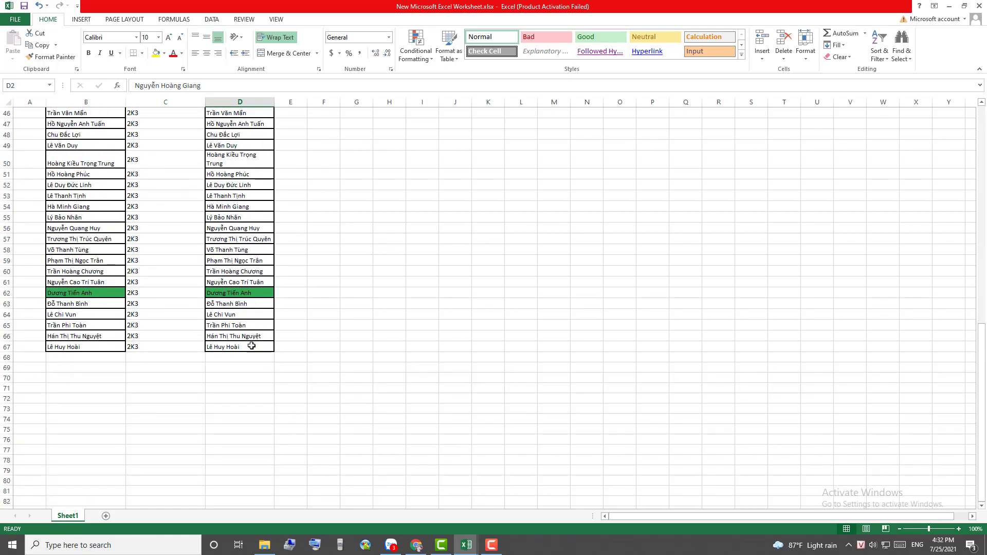
pyautogui.keyDown('shift'); pyautogui.click(249, 347); pyautogui.keyUp('shift')
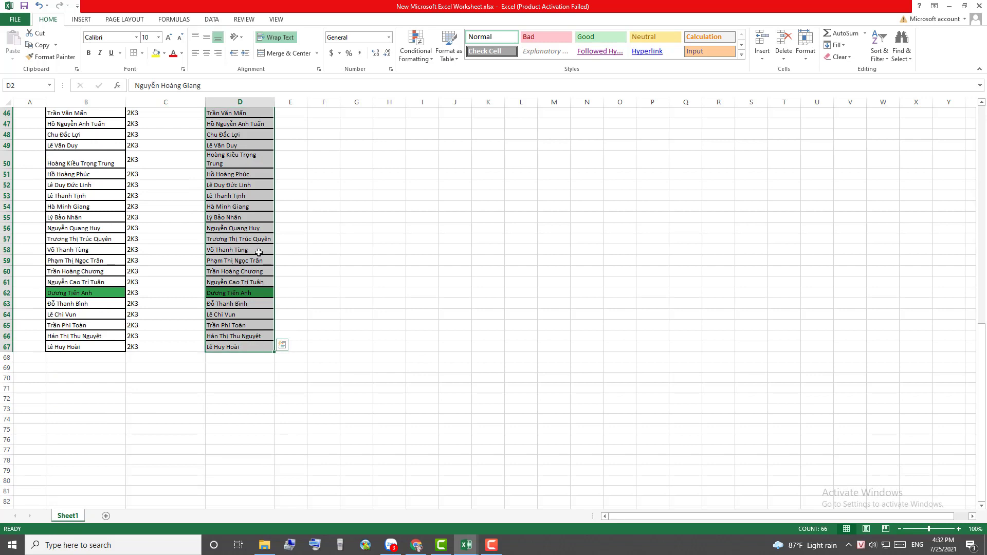
pyautogui.hotkey('ctrl', 'h')
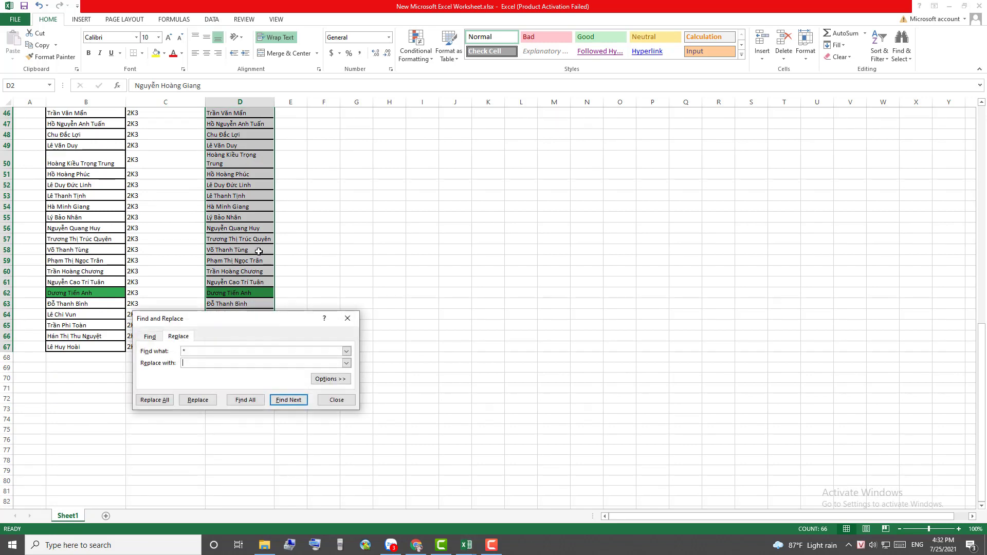
pyautogui.write('*')
pyautogui.click(155, 401)
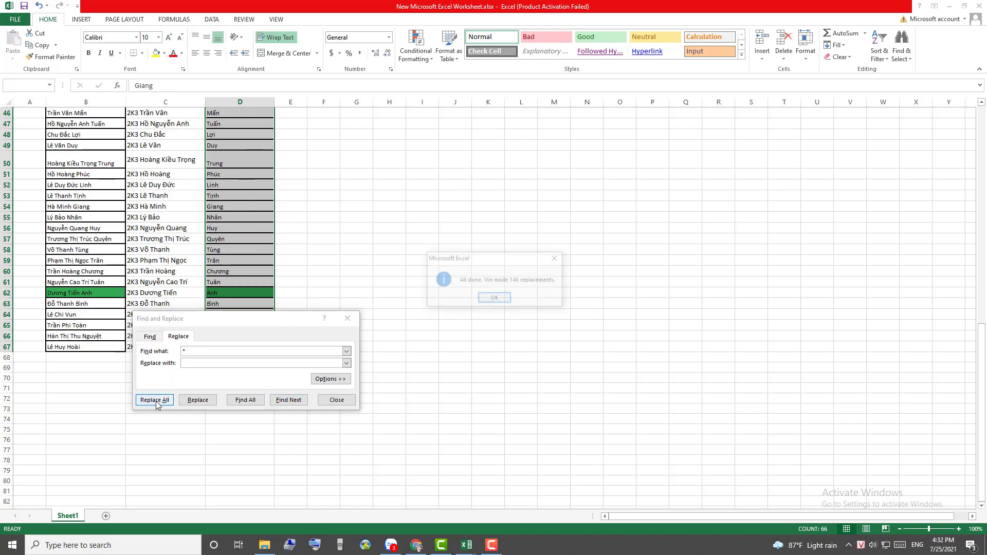
pyautogui.click(505, 302)
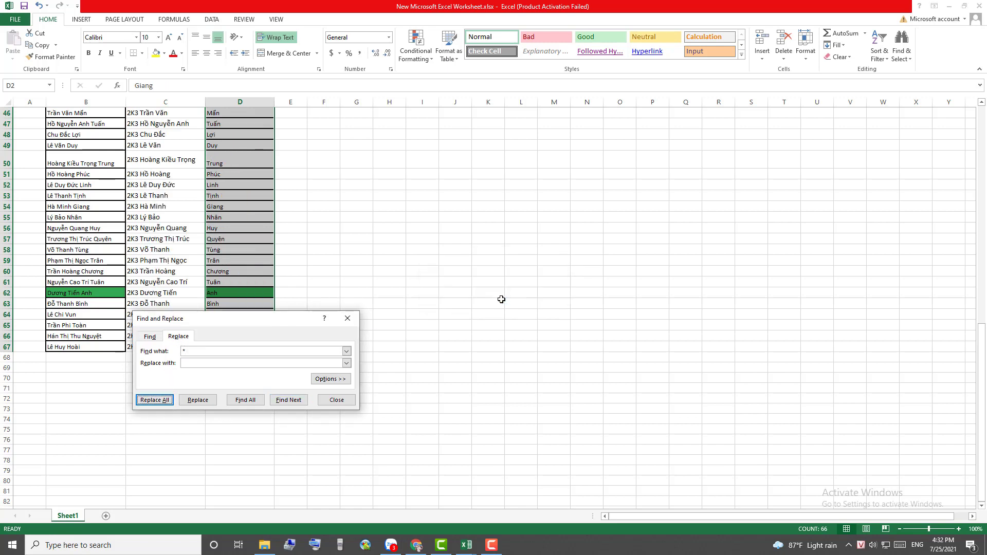
pyautogui.click(339, 400)
pyautogui.scroll(15, 336, 364)
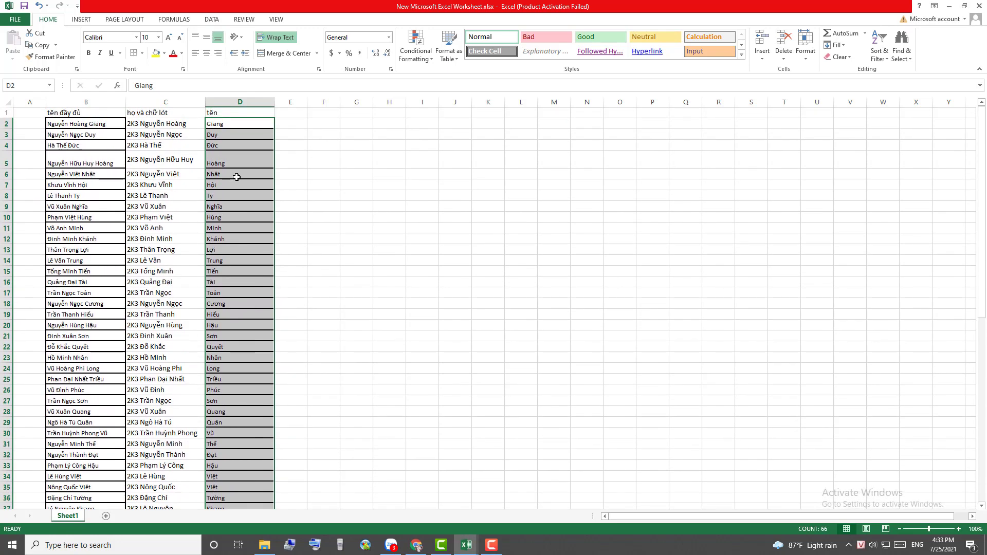
pyautogui.moveTo(309, 185); pyautogui.dragTo(308, 197)
pyautogui.click(308, 183)
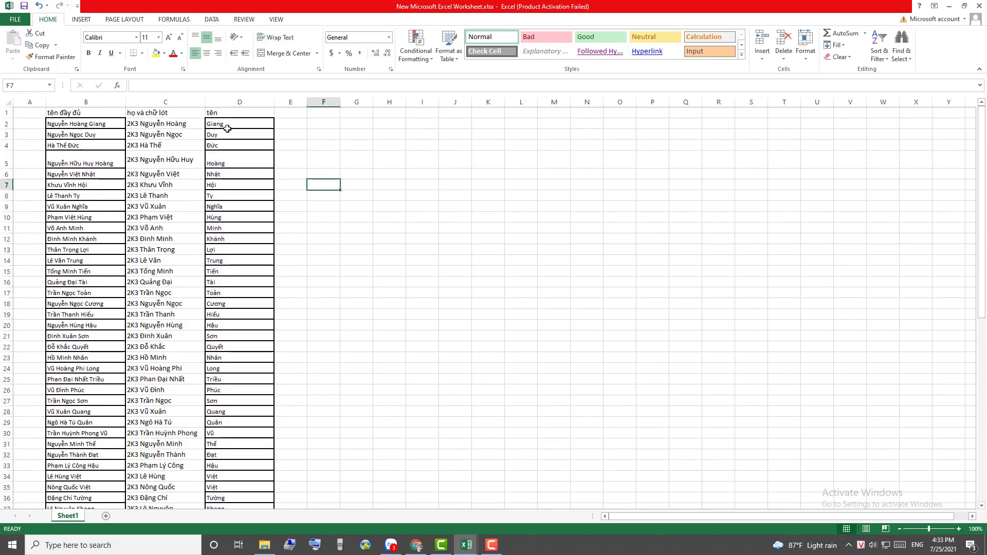
# Examine the LEFT and LEN formula in C2 that adds the 2K3 prefix, comparing it with the full name in B2 and the given name in D2.
pyautogui.click(167, 126)
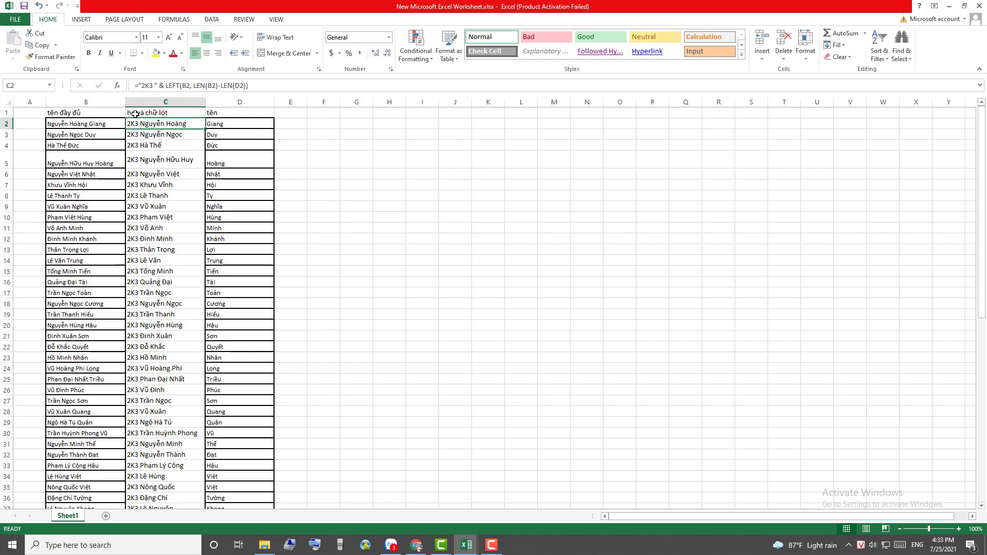
pyautogui.click(170, 86)
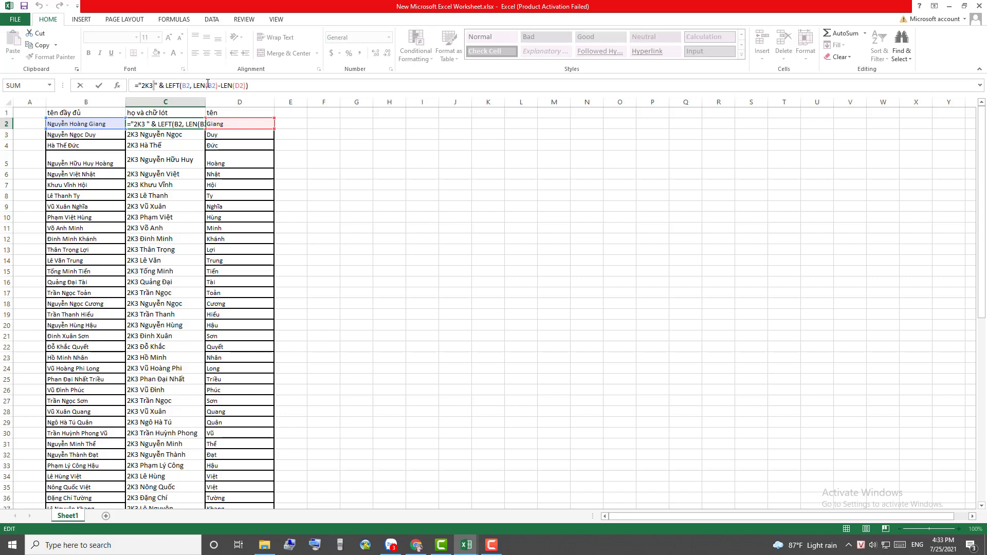
pyautogui.click(168, 86)
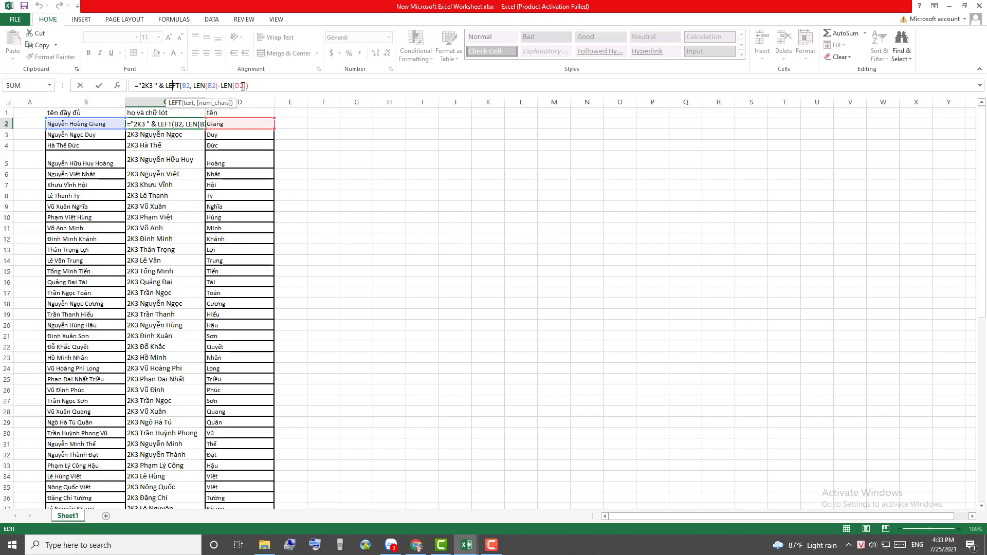
pyautogui.write(')')
pyautogui.click(165, 125)
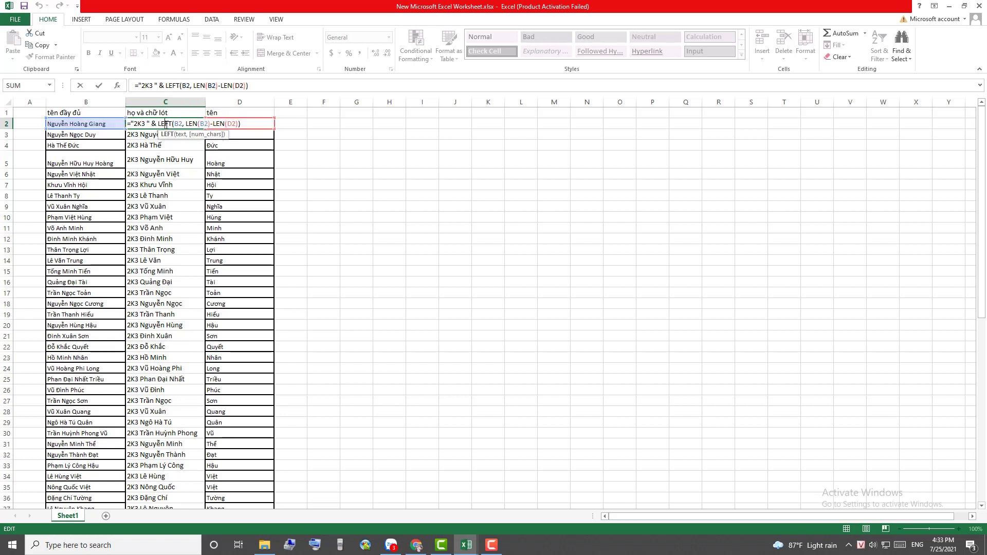
pyautogui.press('Return')
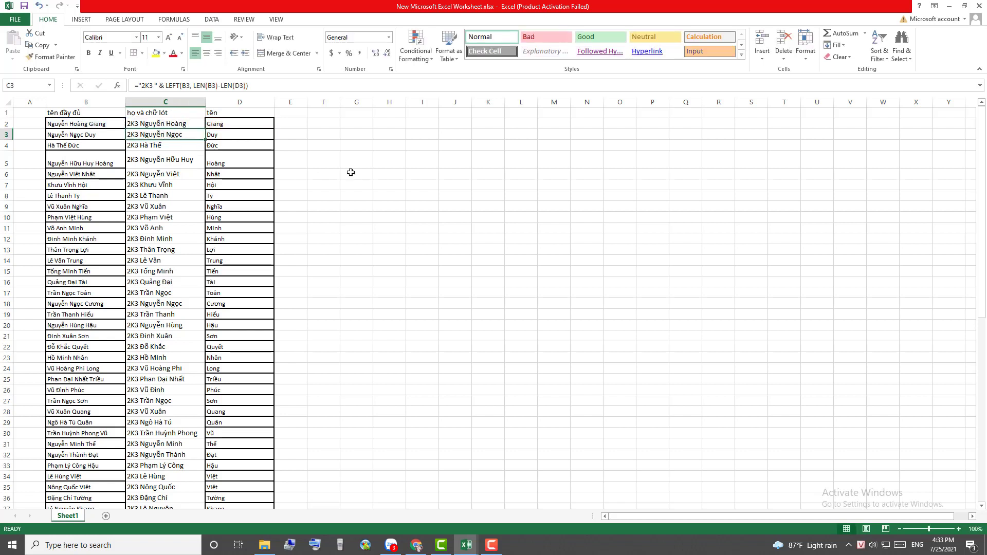
pyautogui.click(350, 173)
pyautogui.click(163, 130)
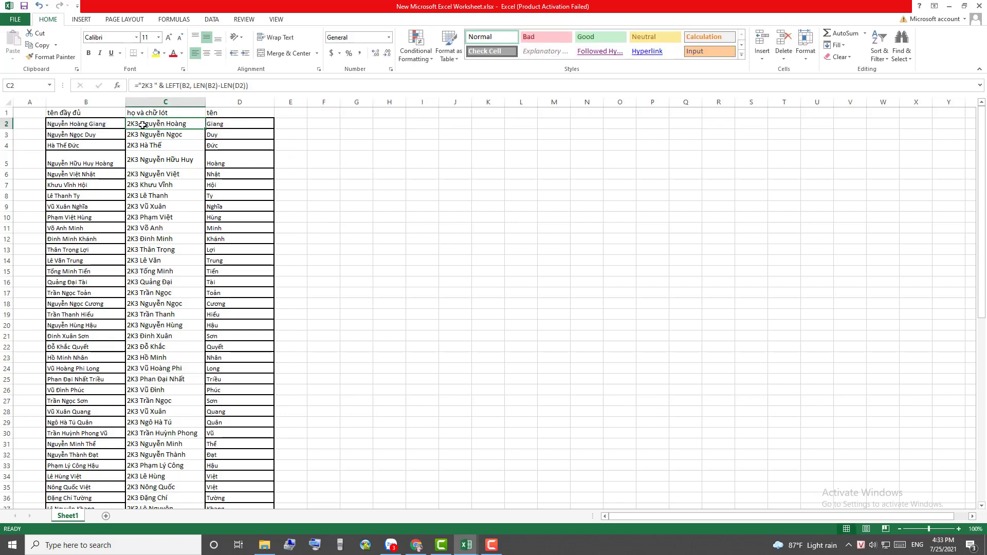
pyautogui.click(86, 128)
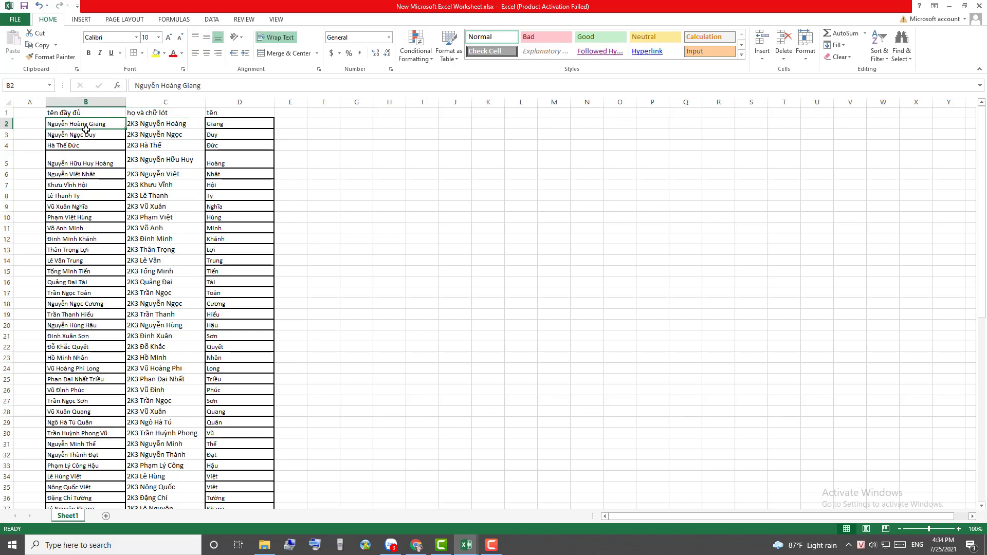
pyautogui.click(86, 130)
pyautogui.click(80, 126)
pyautogui.click(149, 124)
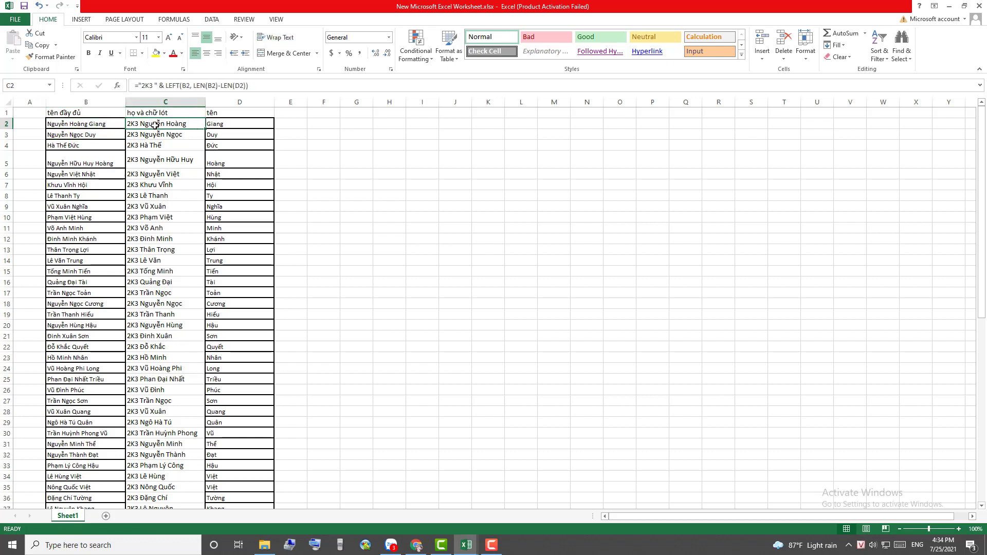
pyautogui.click(224, 124)
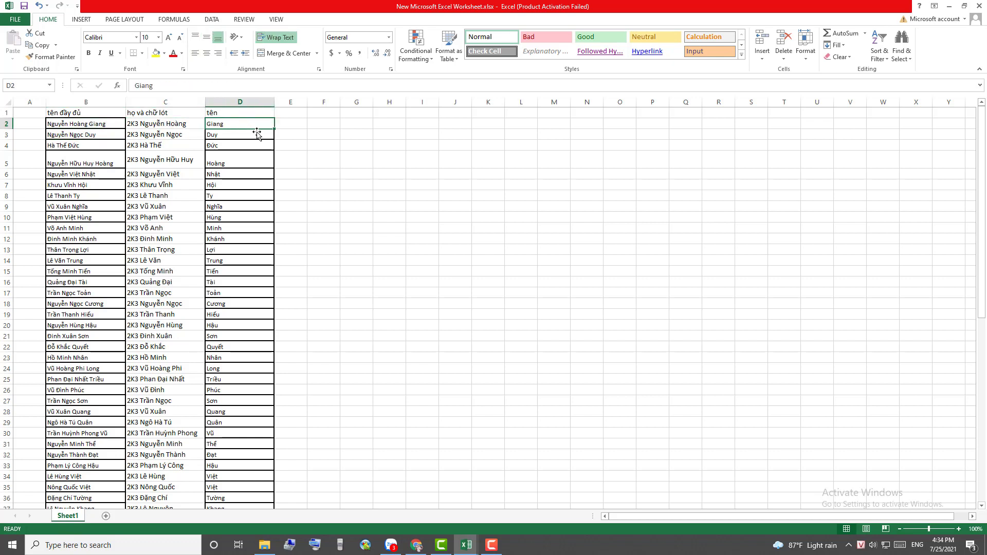
pyautogui.click(321, 159)
# Copy the given names in D2:D67 of the New Microsoft Excel Worksheet.xlsx sheet.
pyautogui.click(240, 124)
pyautogui.scroll(-8, 249, 272)
pyautogui.scroll(-9, 249, 273)
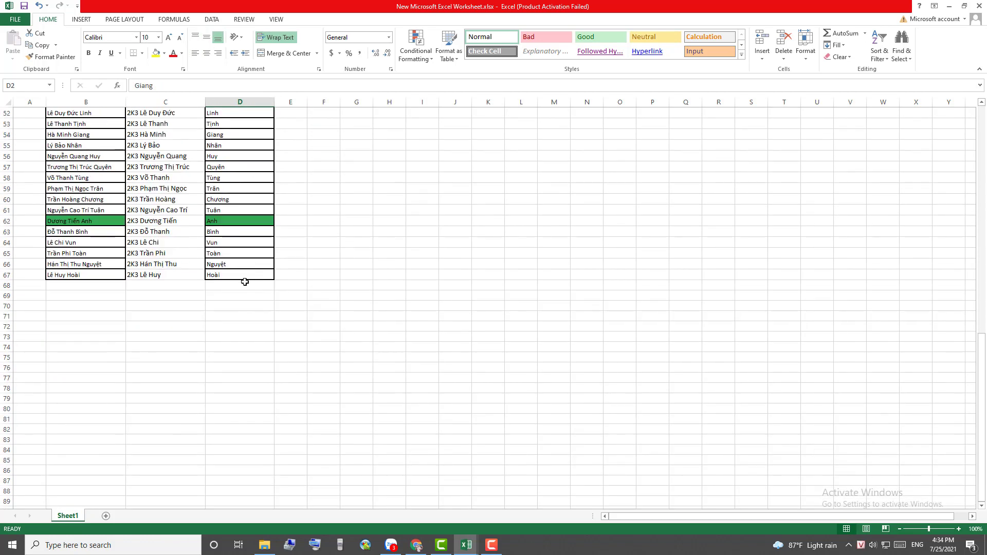
pyautogui.keyDown('shift'); pyautogui.click(244, 276); pyautogui.keyUp('shift')
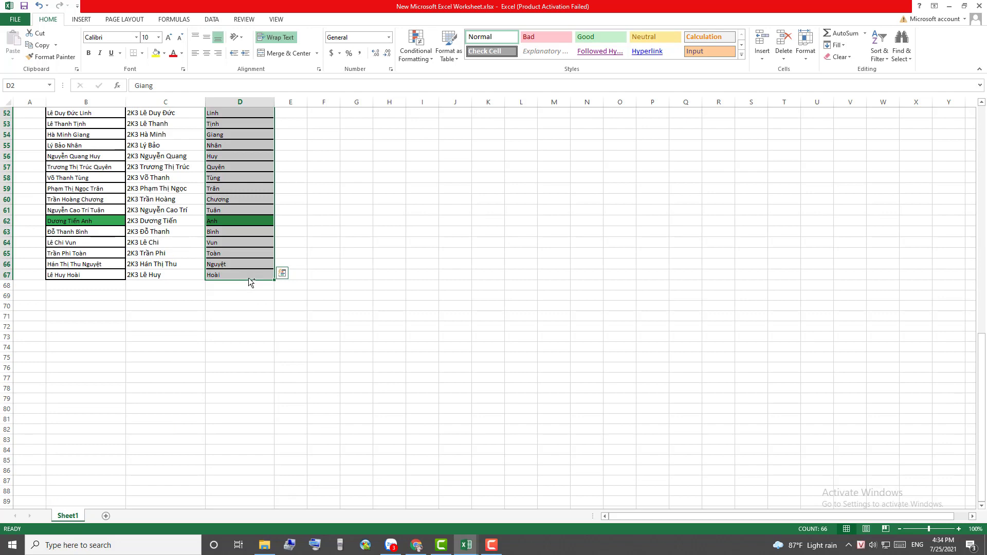
pyautogui.hotkey('ctrl', 'c')
# Paste the copied given names as values into the Family Name column of 2K3 t tuyen.txt, starting at D2.
pyautogui.moveTo(466, 544)
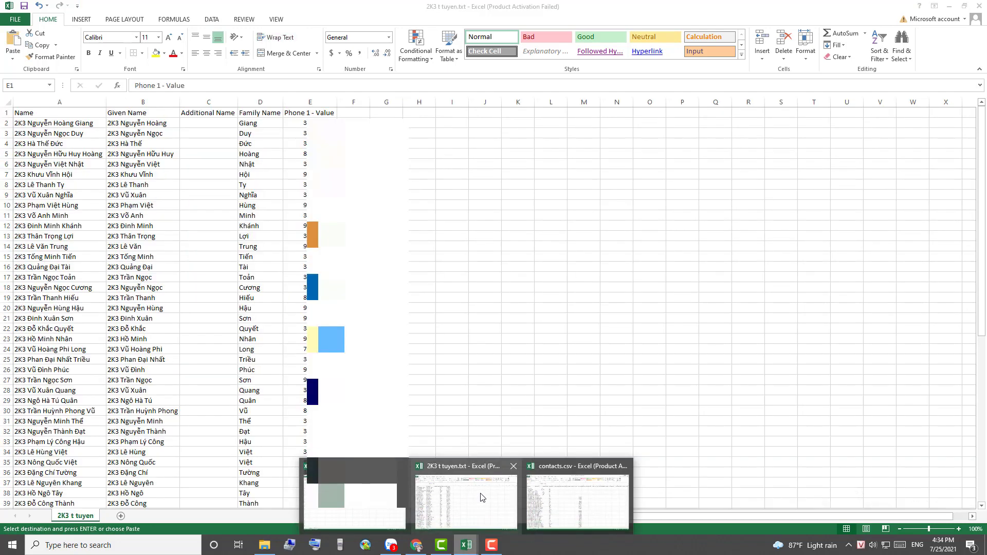
pyautogui.click(481, 497)
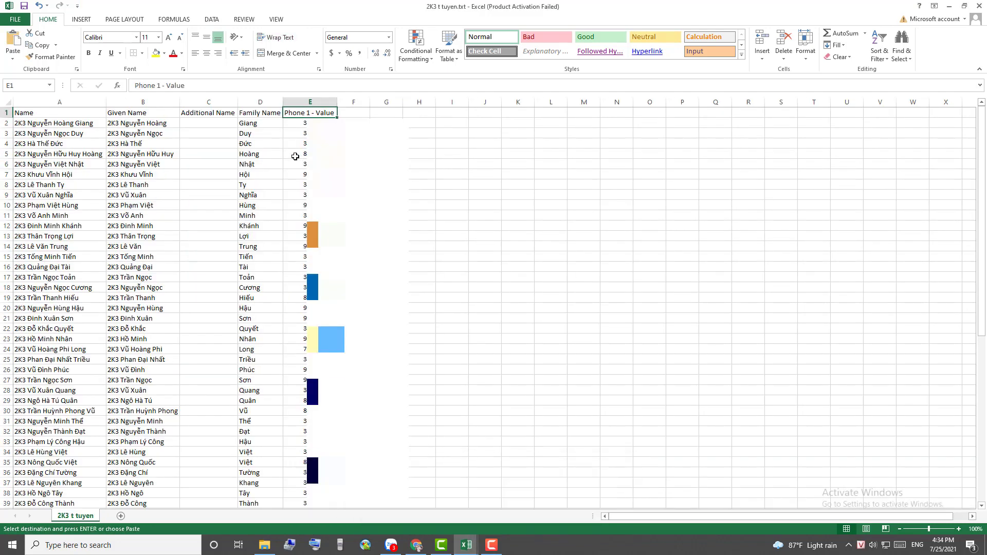
pyautogui.click(255, 124)
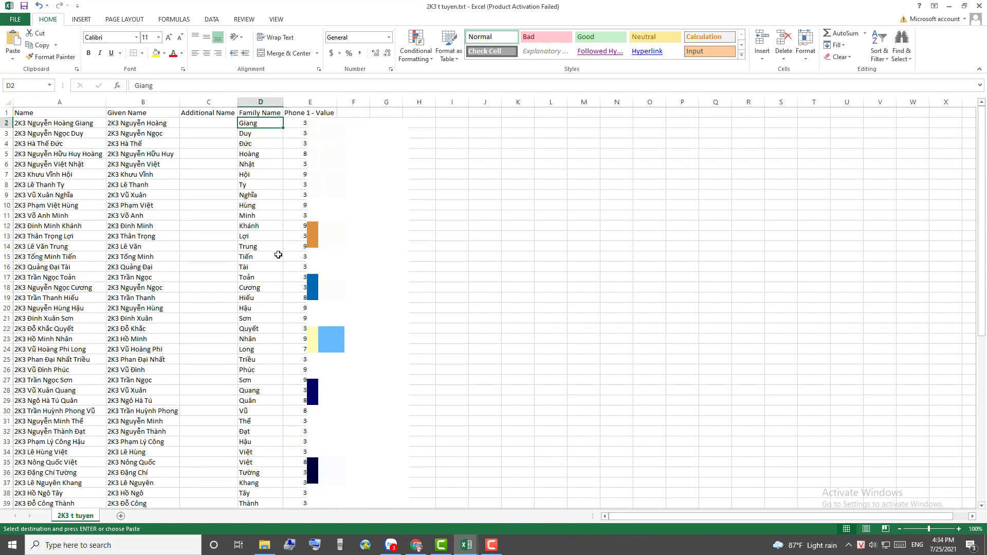
pyautogui.rightClick(256, 123)
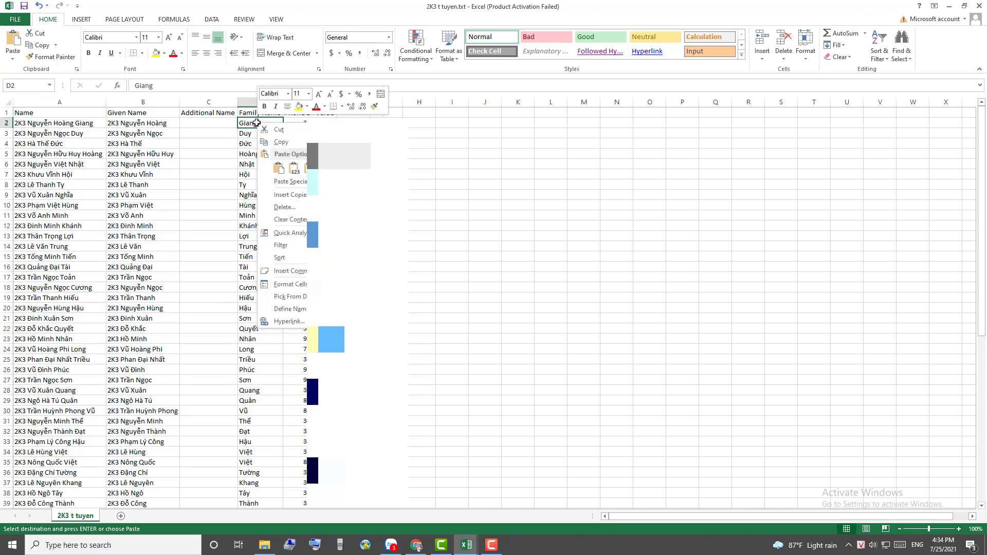
pyautogui.click(250, 125)
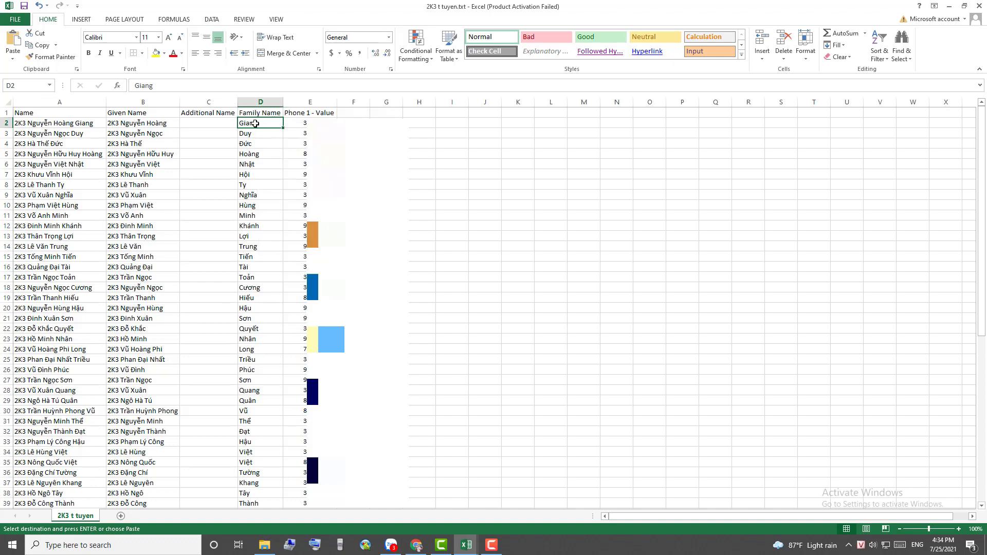
pyautogui.rightClick(255, 123)
pyautogui.click(293, 172)
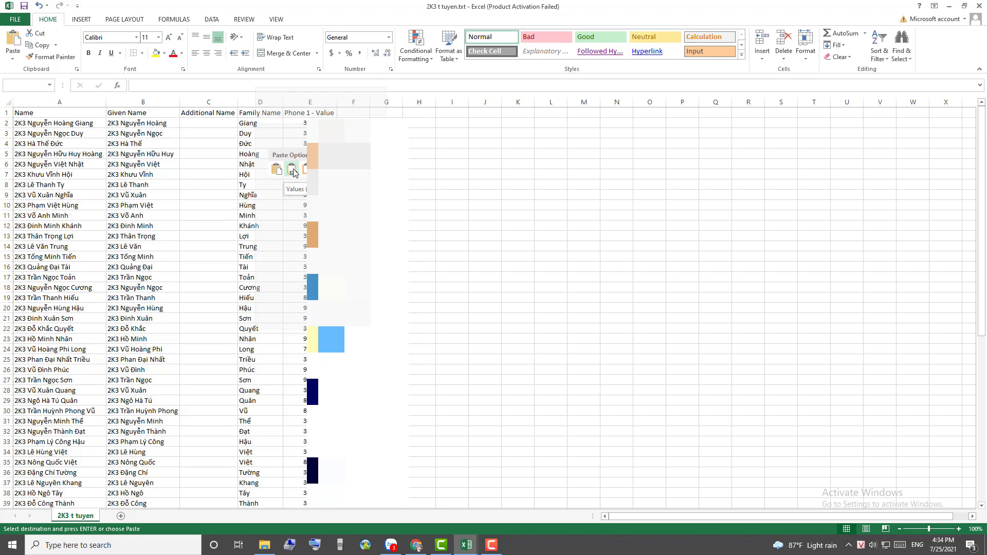
pyautogui.click(256, 123)
pyautogui.hotkey('ctrl', 'shift', 'Down')
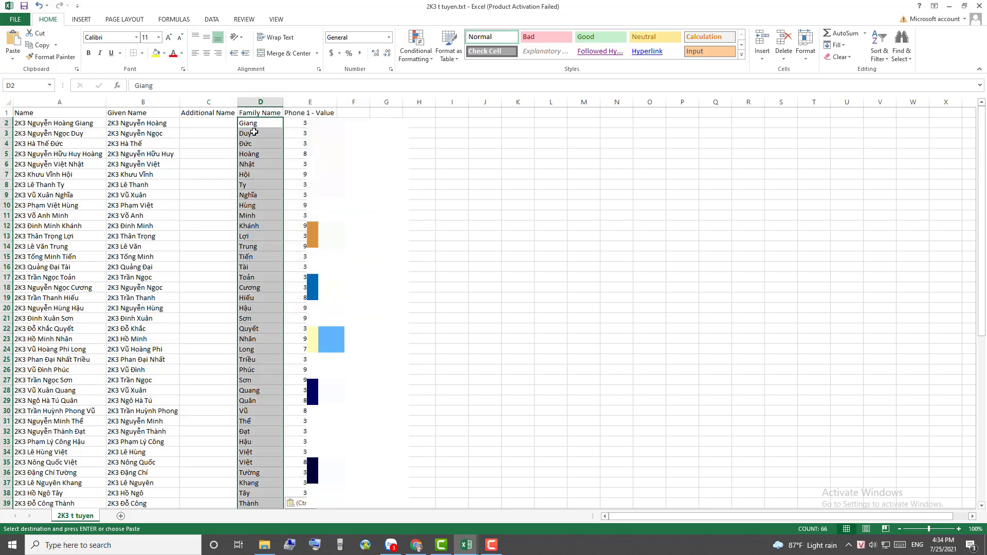
pyautogui.click(374, 272)
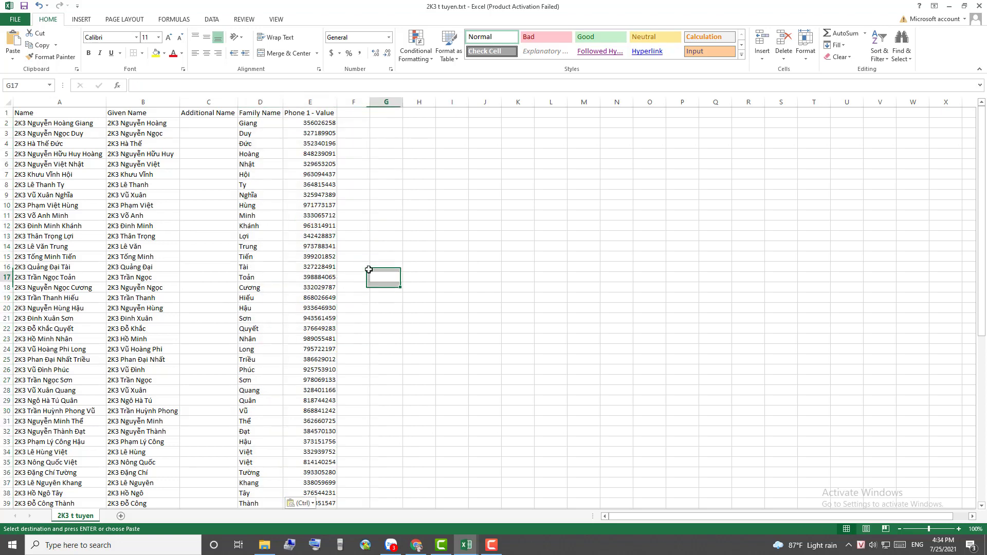
pyautogui.click(259, 126)
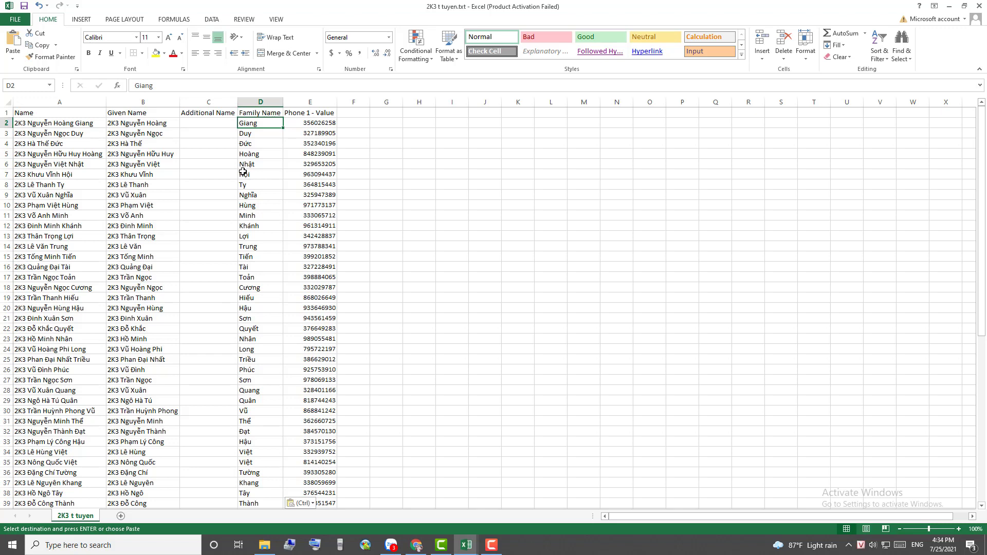
# Copy the prefixed family and middle names in C2:C67 of New Microsoft Excel Worksheet.xlsx.
pyautogui.click(466, 545)
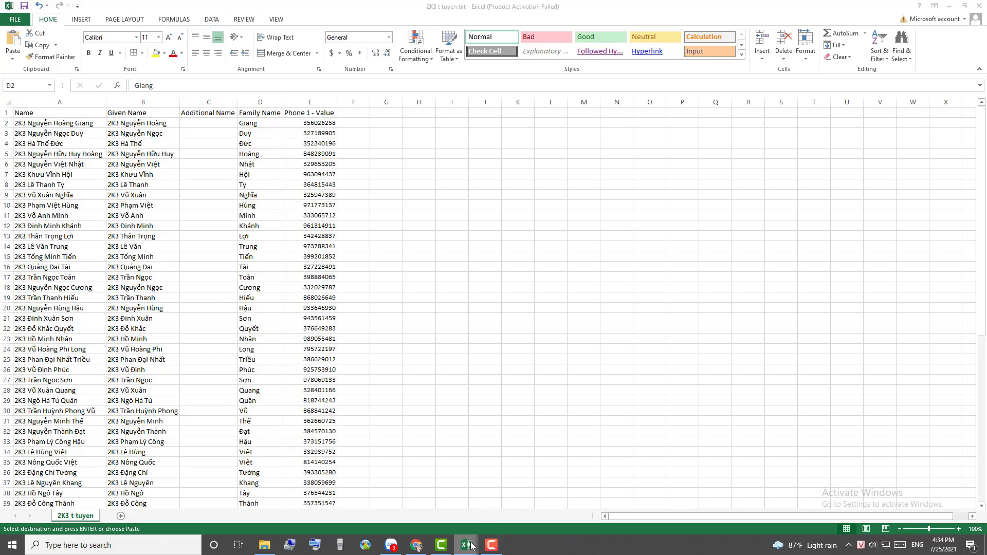
pyautogui.click(375, 496)
pyautogui.click(165, 249)
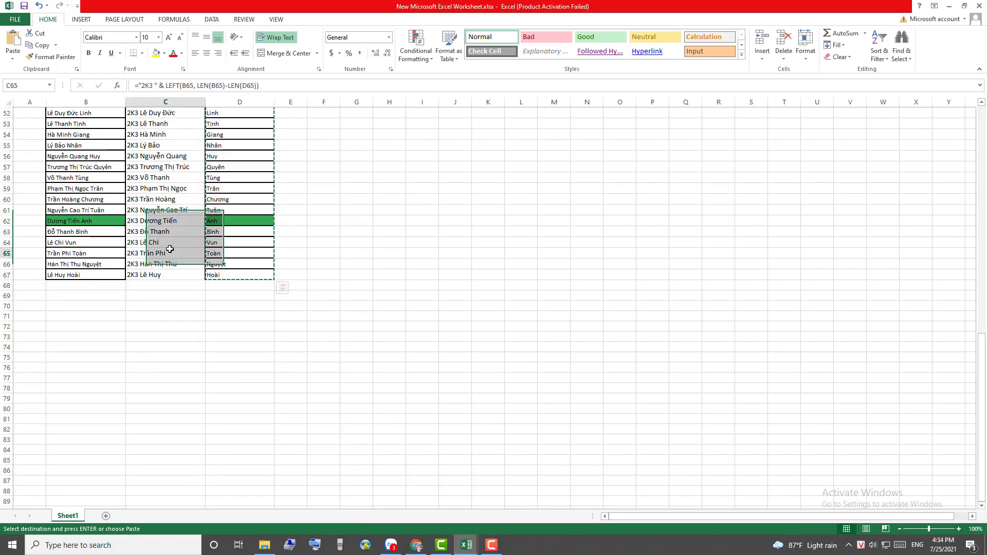
pyautogui.scroll(9, 169, 249)
pyautogui.scroll(10, 170, 248)
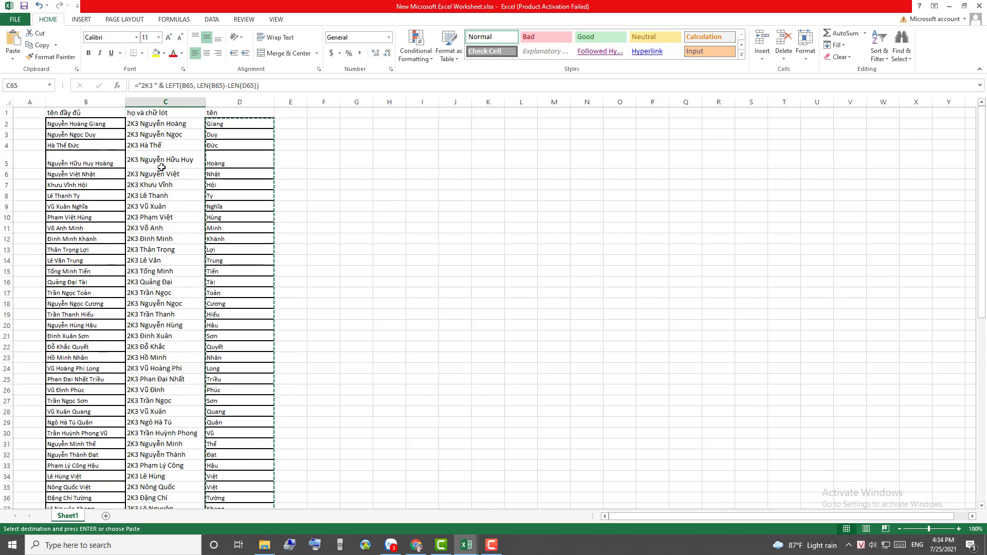
pyautogui.moveTo(160, 125); pyautogui.dragTo(170, 443)
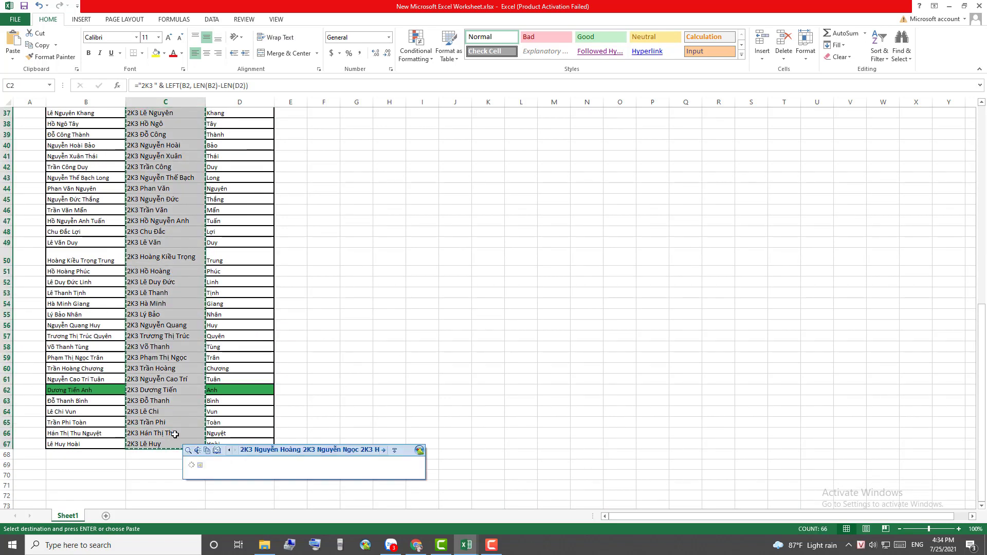
pyautogui.hotkey('ctrl', 'c')
# Paste the copied prefixed names as values into the Given Name column of 2K3 t tuyen.txt, starting at B2.
pyautogui.click(466, 544)
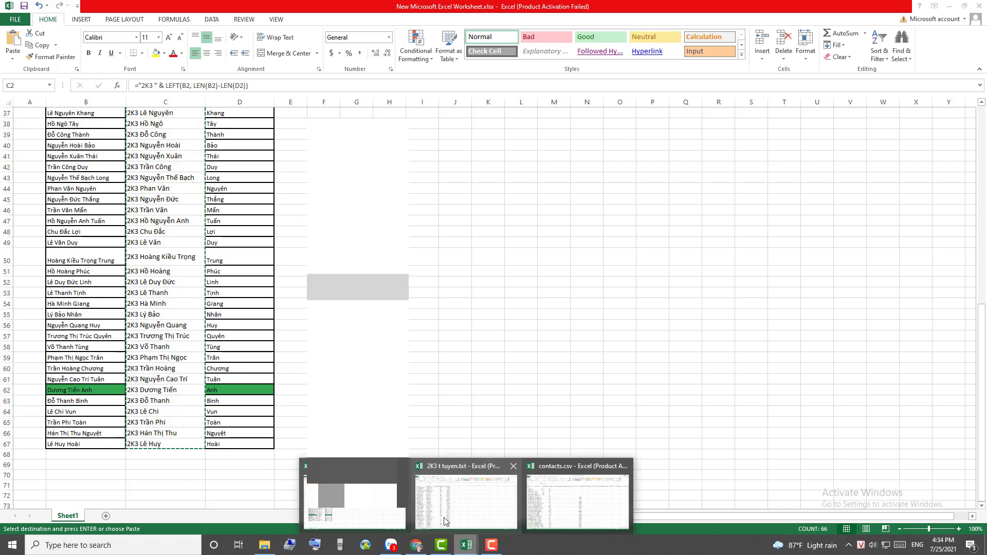
pyautogui.click(445, 504)
pyautogui.click(160, 125)
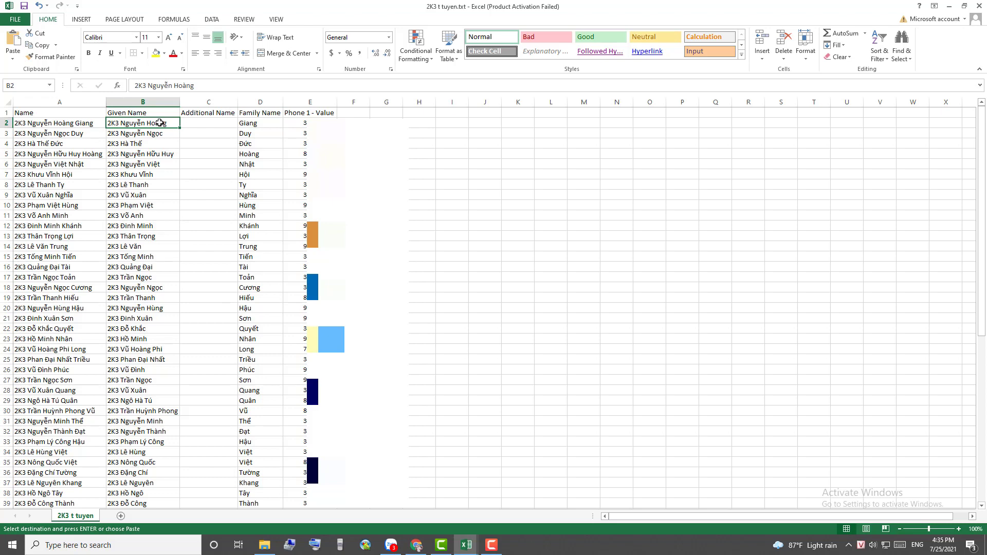
pyautogui.rightClick(160, 124)
pyautogui.click(194, 182)
pyautogui.click(154, 133)
pyautogui.click(153, 124)
pyautogui.moveTo(182, 124); pyautogui.dragTo(157, 124)
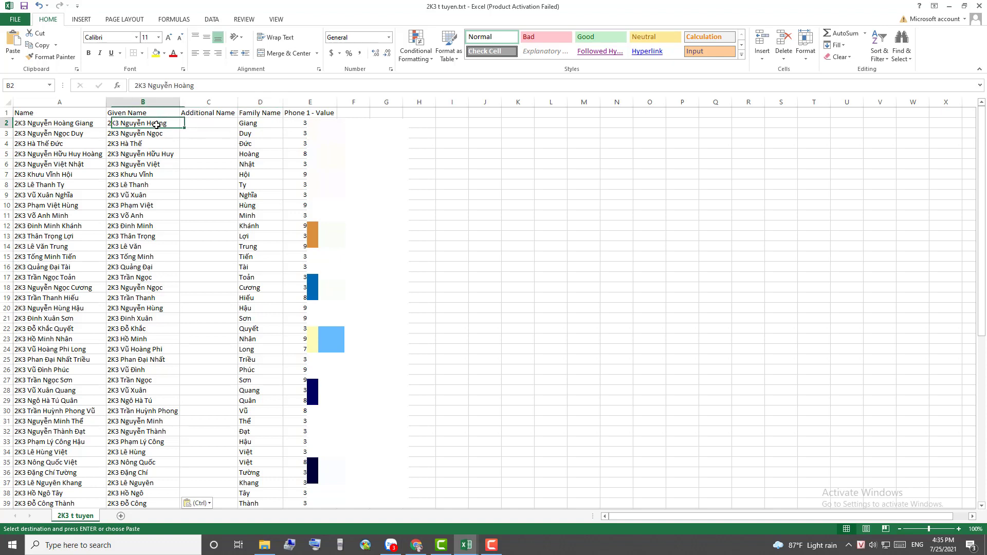
# Examine the Name formula in A2 against its source cells B2 and D2, and check the first entries of the Phone 1 - Value column.
pyautogui.click(78, 123)
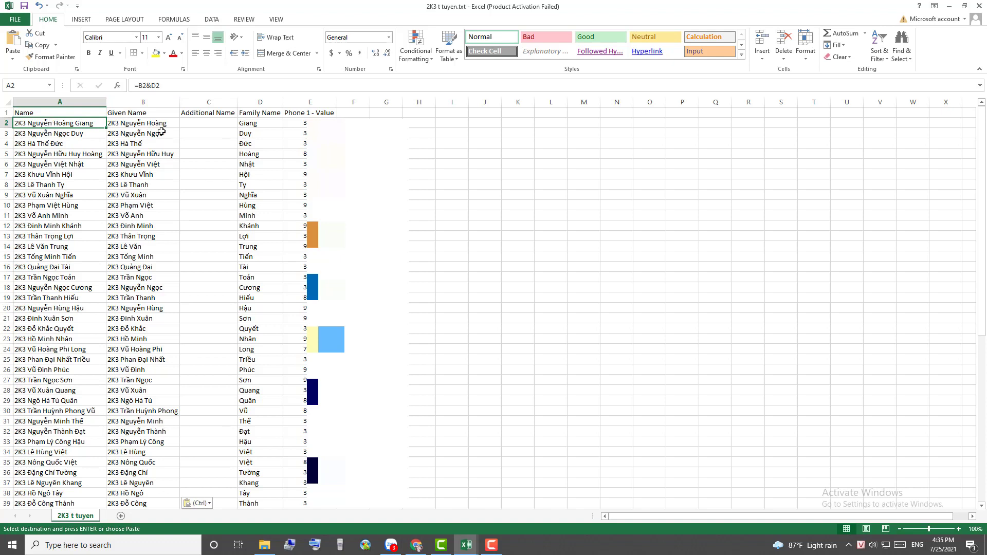
pyautogui.click(144, 124)
pyautogui.click(260, 122)
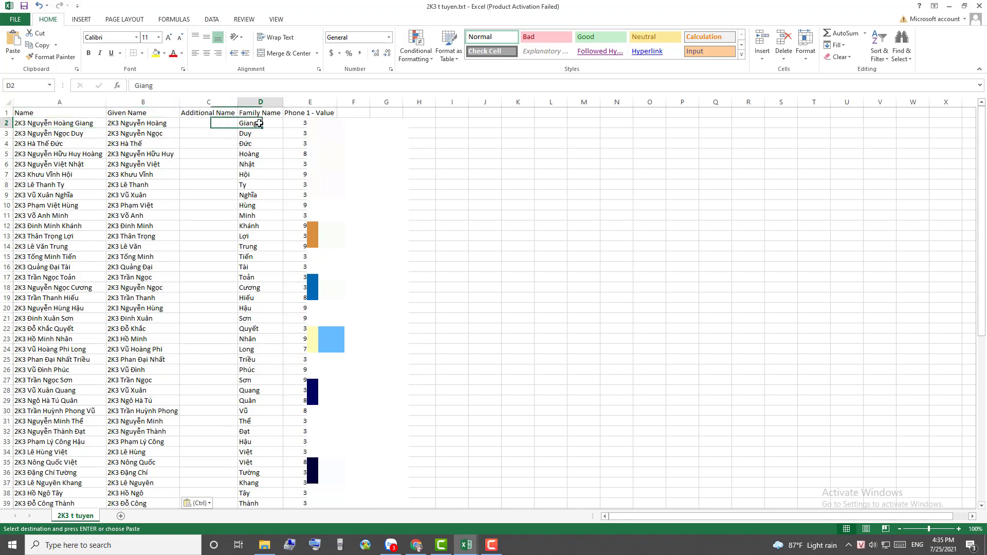
pyautogui.click(172, 126)
pyautogui.click(260, 128)
pyautogui.click(73, 128)
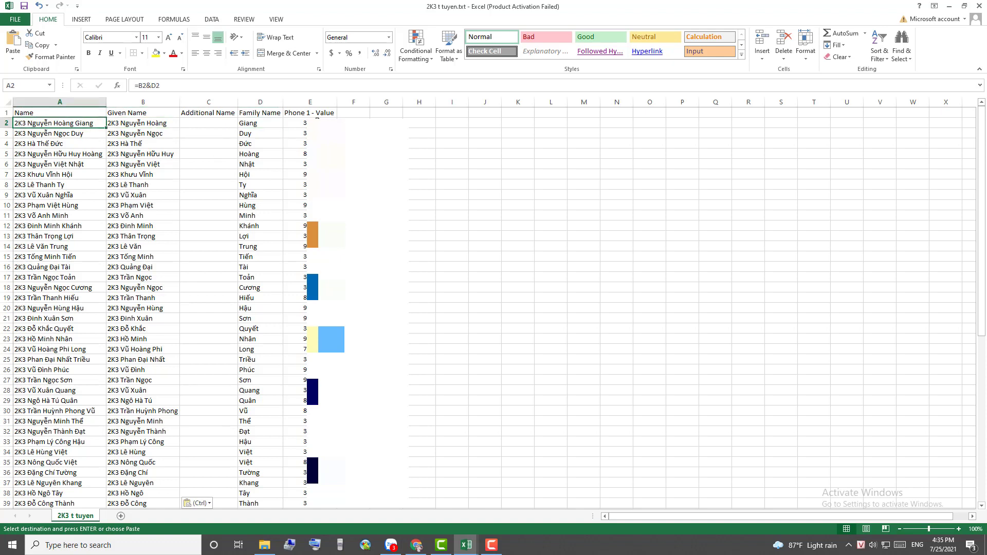
pyautogui.click(309, 124)
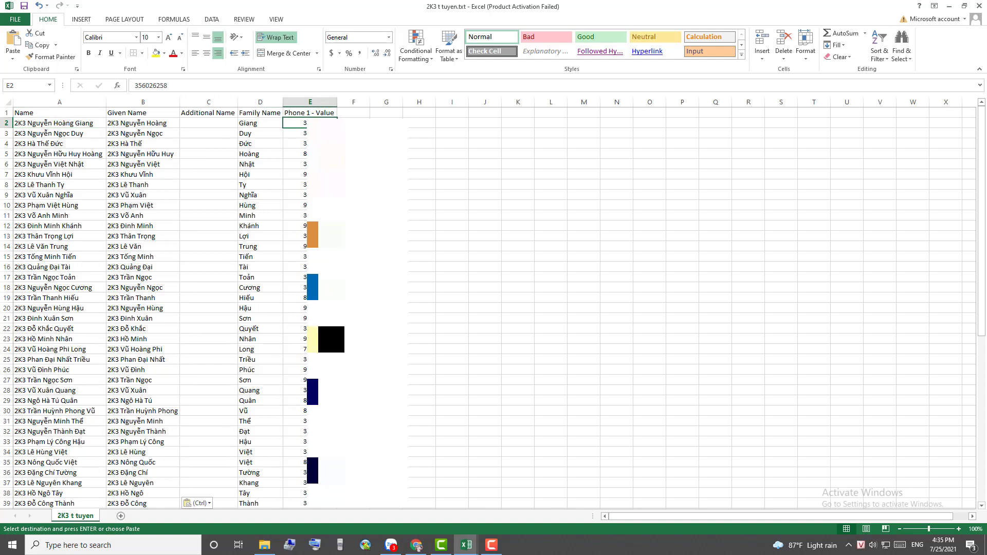
pyautogui.click(295, 144)
pyautogui.click(295, 133)
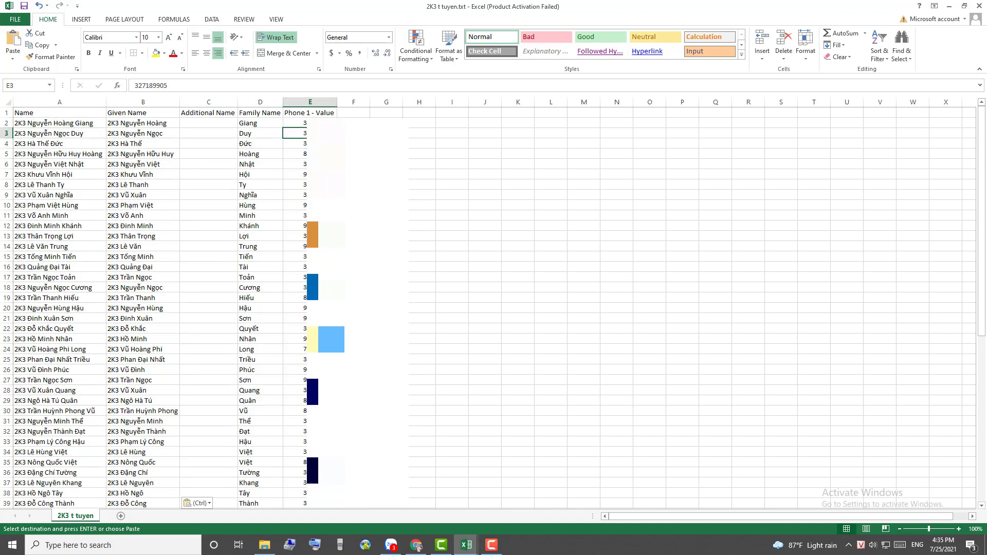
# Save the contact list as Unicode Text named 2K3 t tuyen.txt in the danh ba folder, replacing the existing file and keeping the format.
pyautogui.click(446, 274)
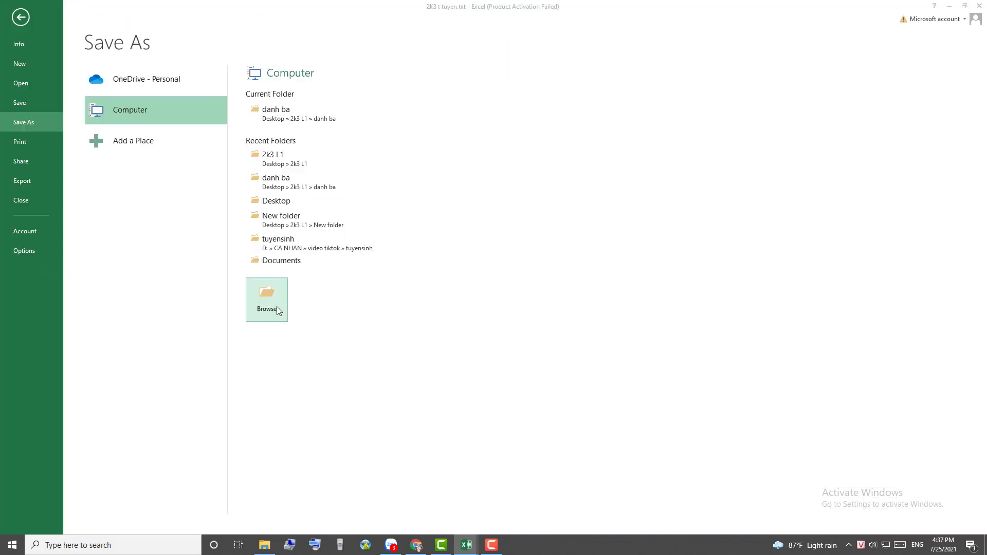
pyautogui.click(277, 306)
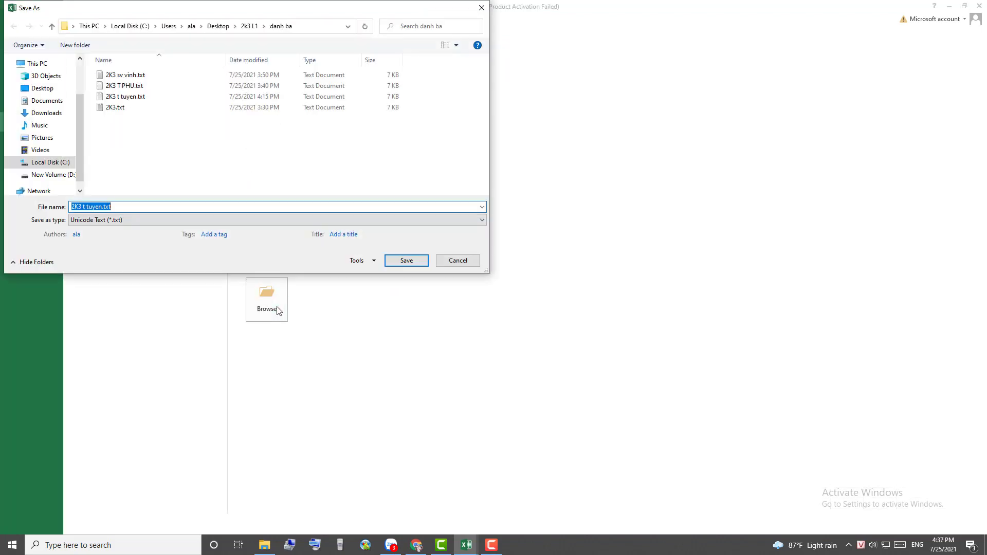
pyautogui.click(138, 220)
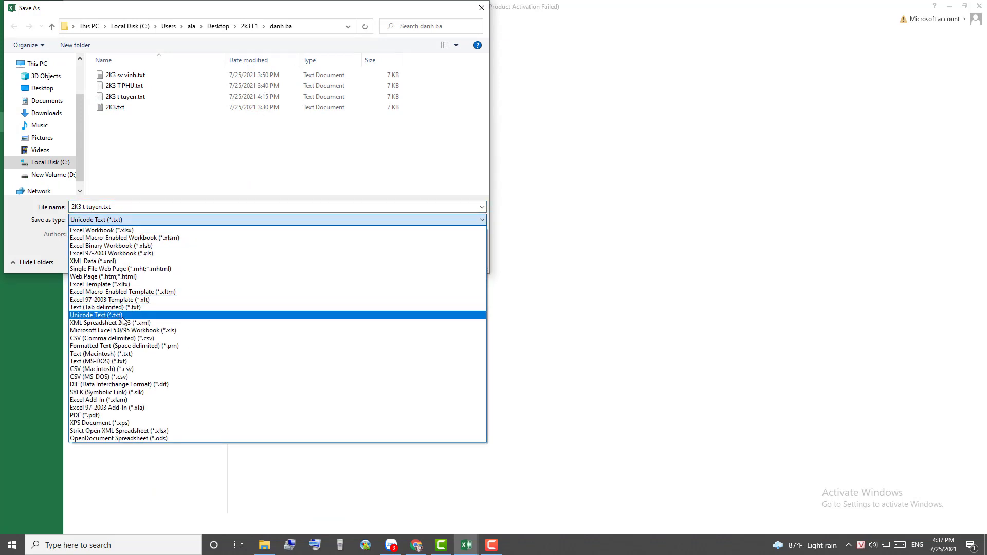
pyautogui.click(118, 216)
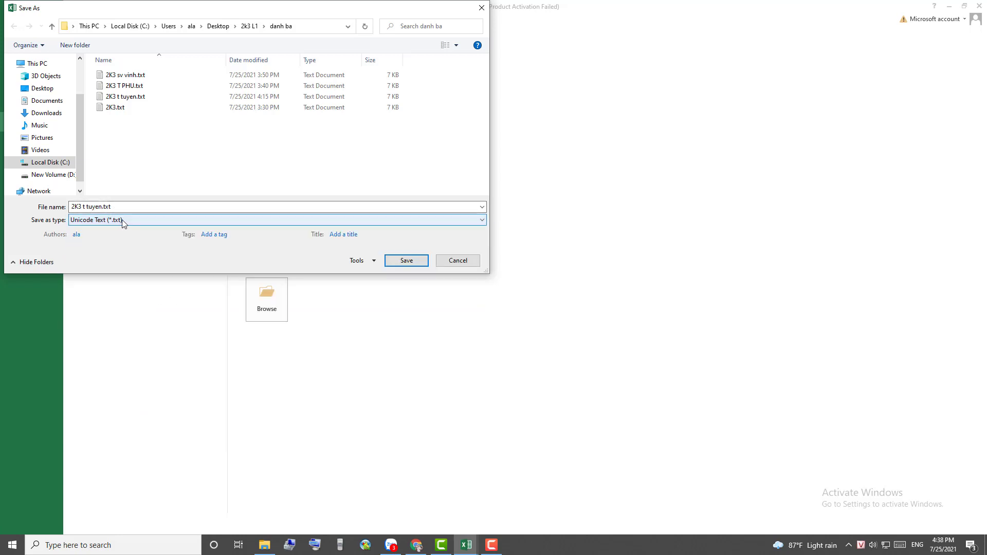
pyautogui.click(407, 261)
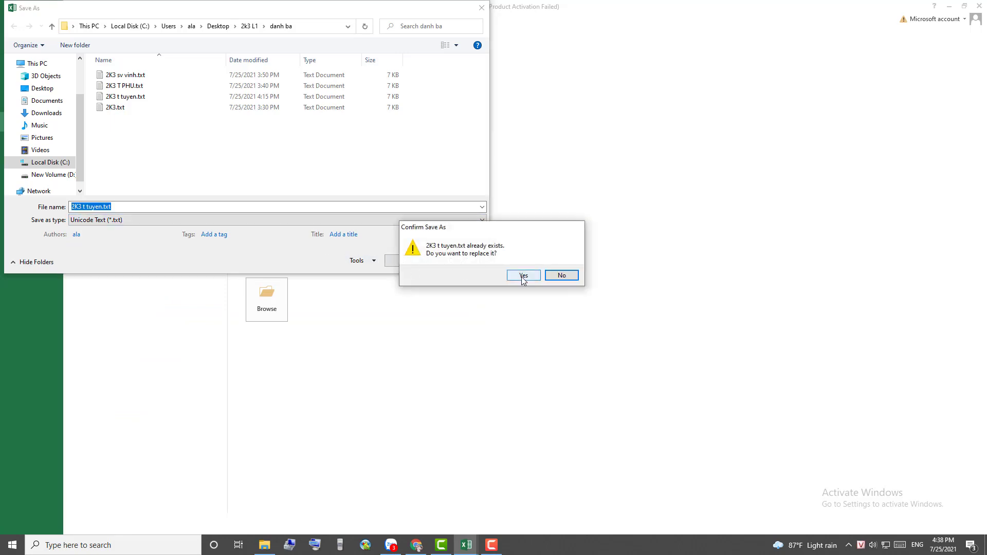
pyautogui.click(523, 276)
pyautogui.click(465, 300)
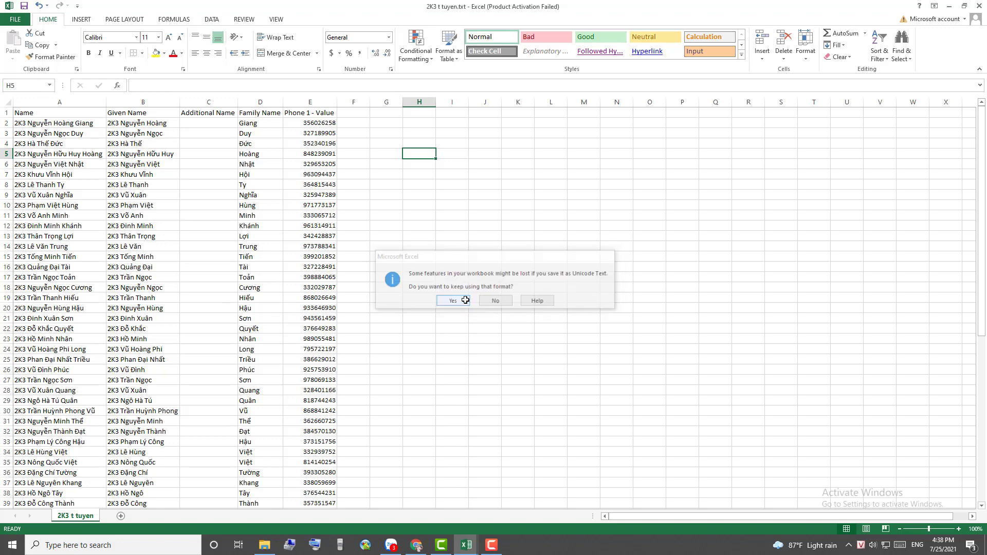
# Switch to File Explorer, open 2K3 t tuyen.txt from the danh ba folder in Notepad and highlight a block of its contact rows.
pyautogui.click(948, 6)
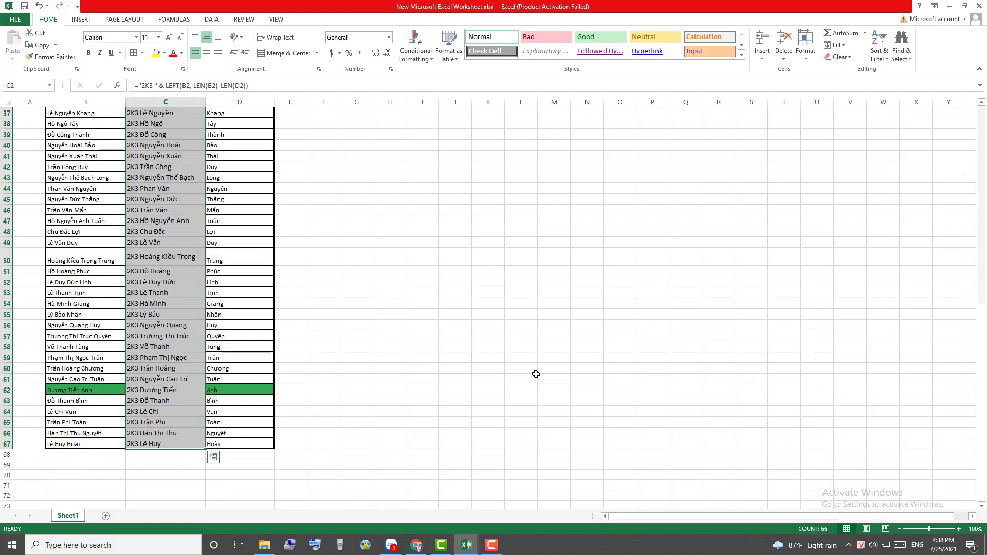
pyautogui.click(264, 545)
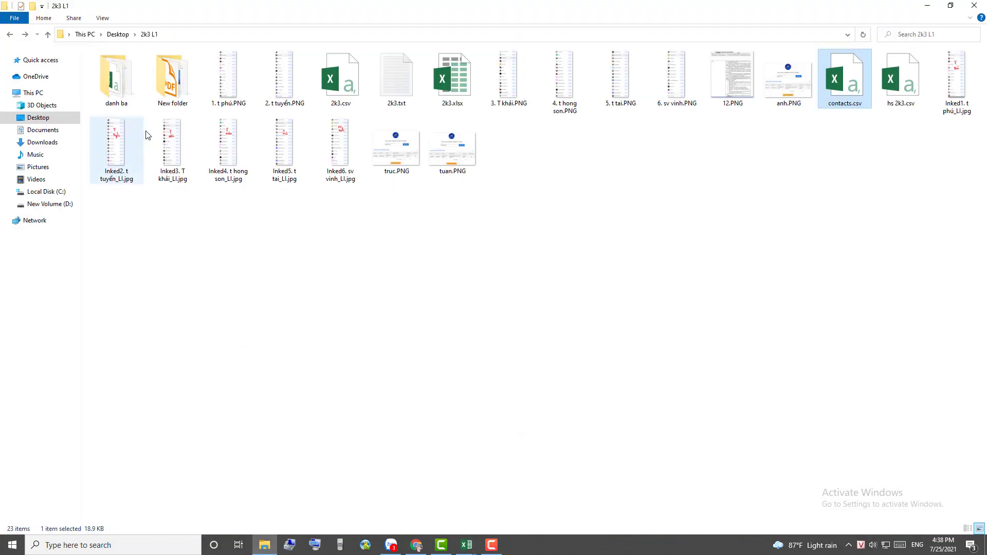
pyautogui.doubleClick(116, 77)
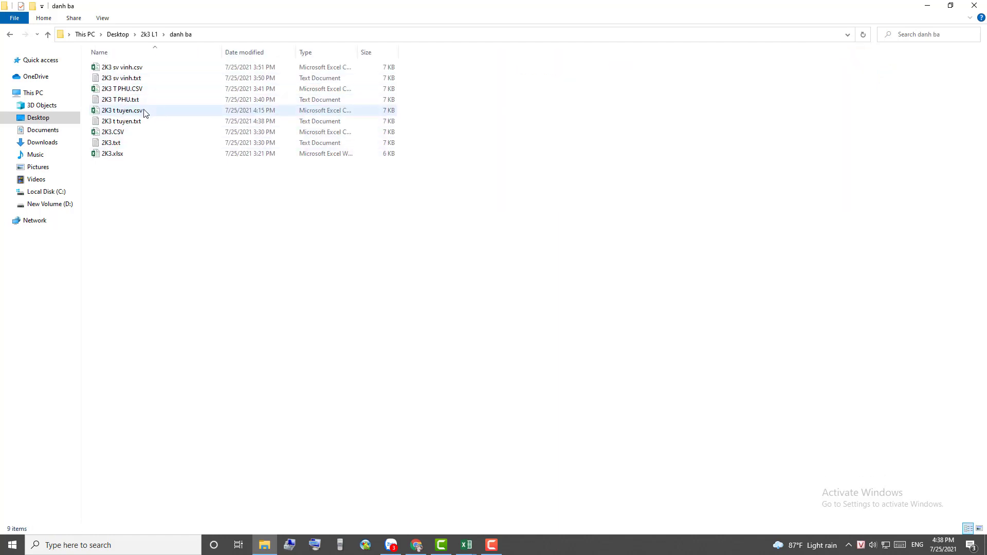
pyautogui.click(136, 124)
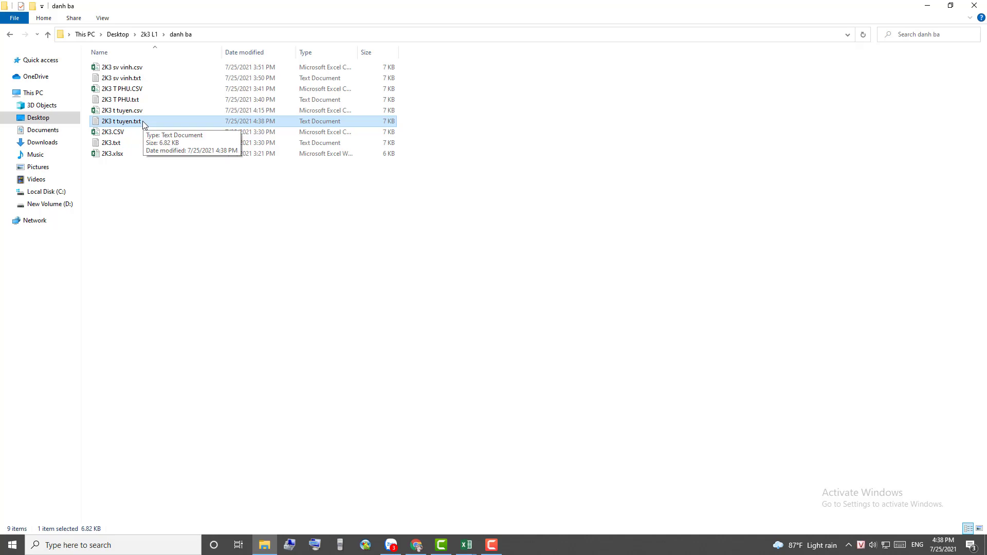
pyautogui.doubleClick(134, 121)
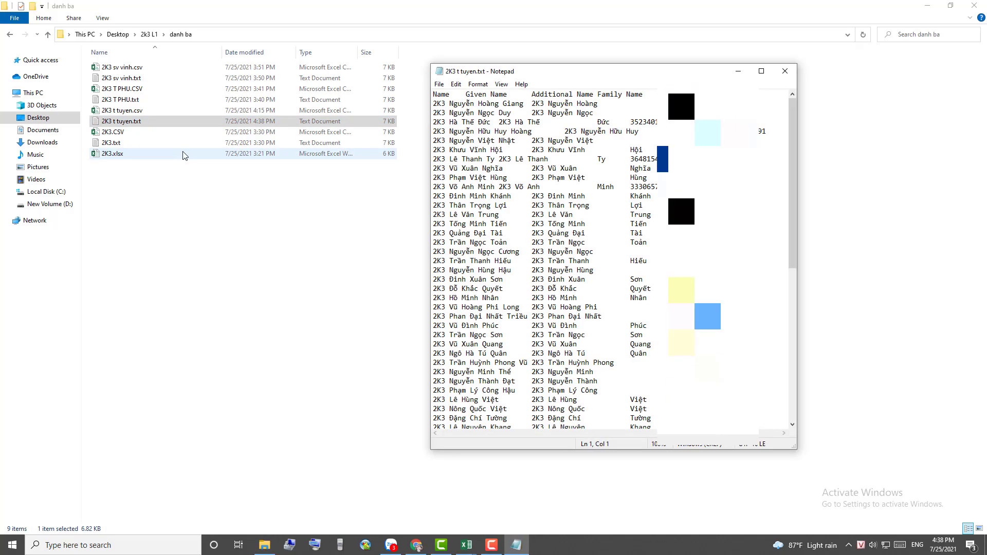
pyautogui.moveTo(467, 138); pyautogui.dragTo(514, 261)
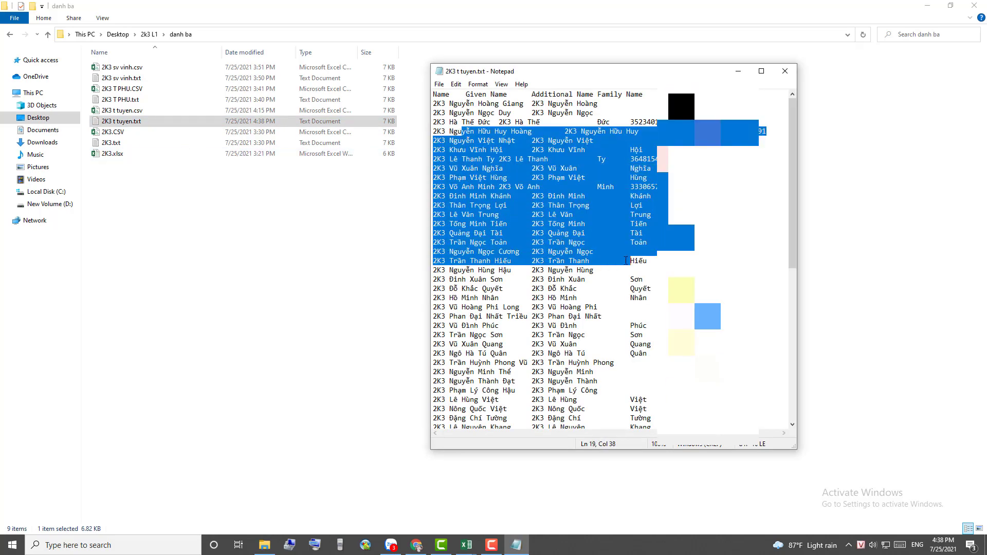
# Try to save a copy of the text file as 2K3 t tuyen.csv in the danh ba folder.
pyautogui.click(566, 159)
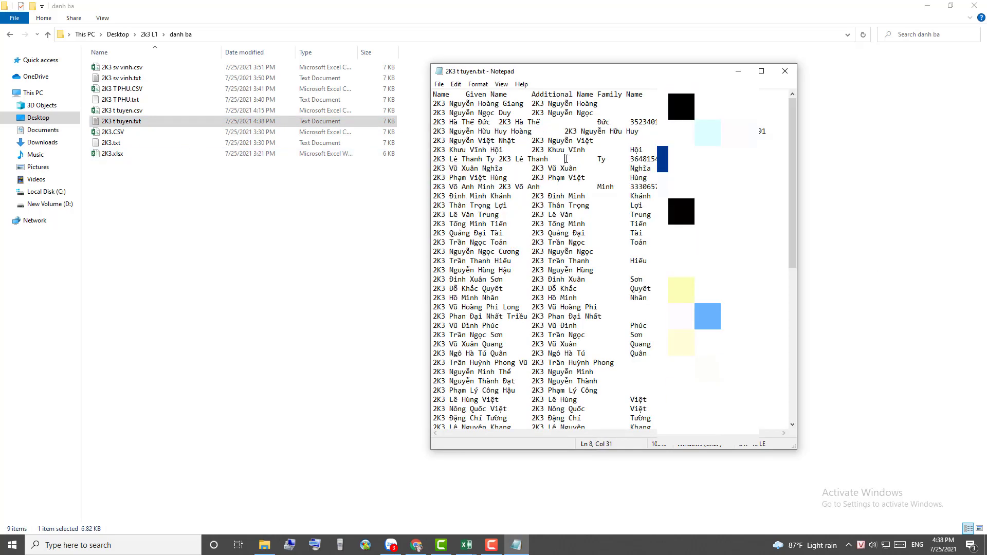
pyautogui.click(438, 85)
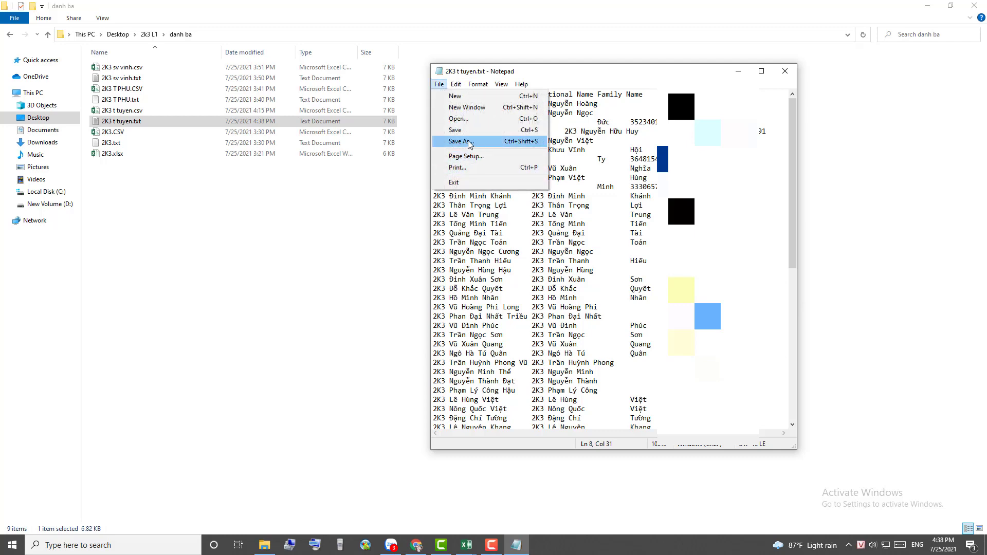
pyautogui.click(461, 141)
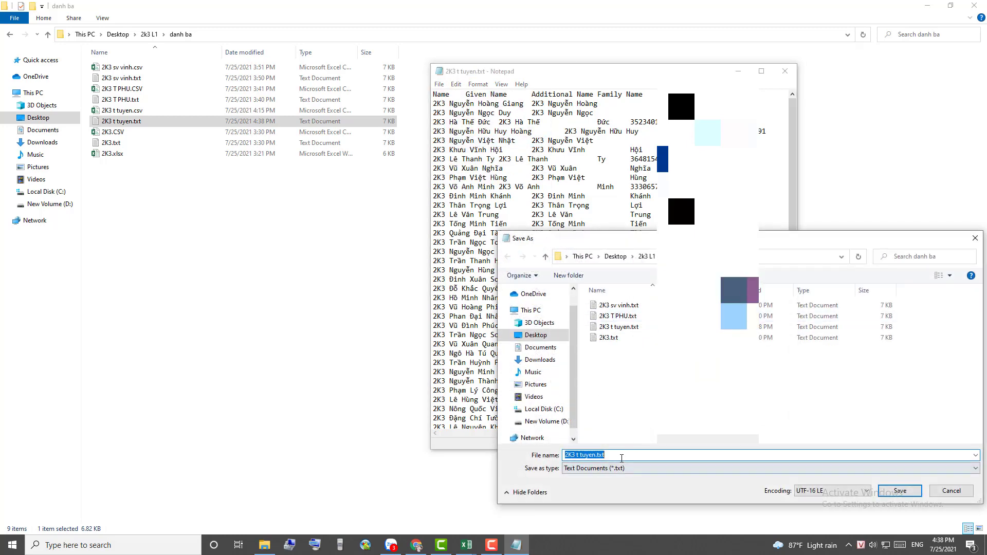
pyautogui.click(621, 457)
pyautogui.press('BackSpace')
pyautogui.press('BackSpace')
pyautogui.press('BackSpace')
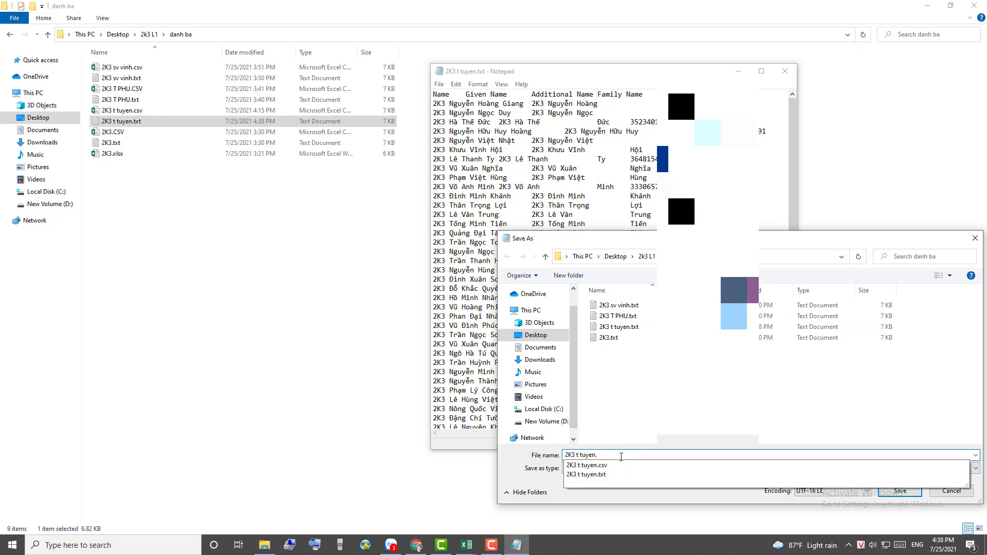
pyautogui.write('csv')
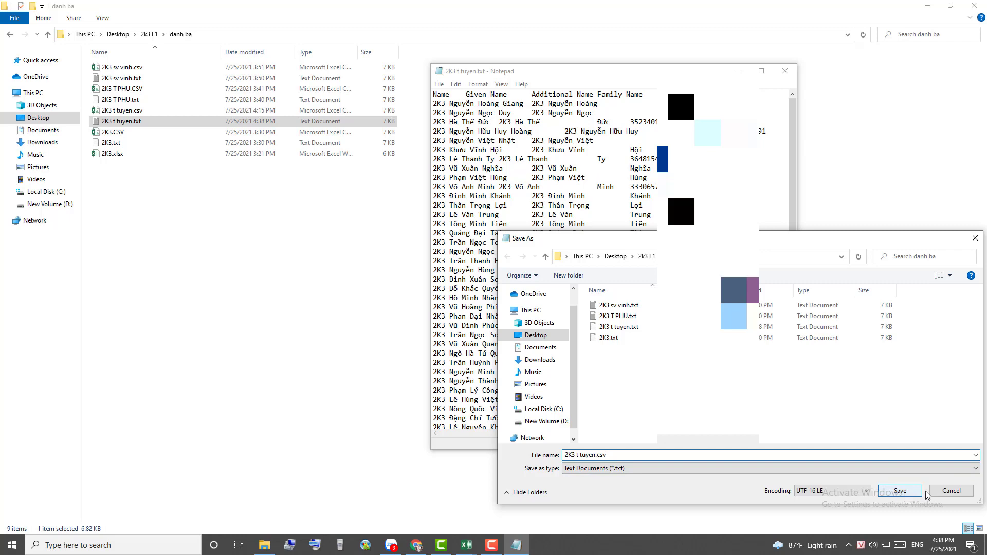
pyautogui.click(900, 490)
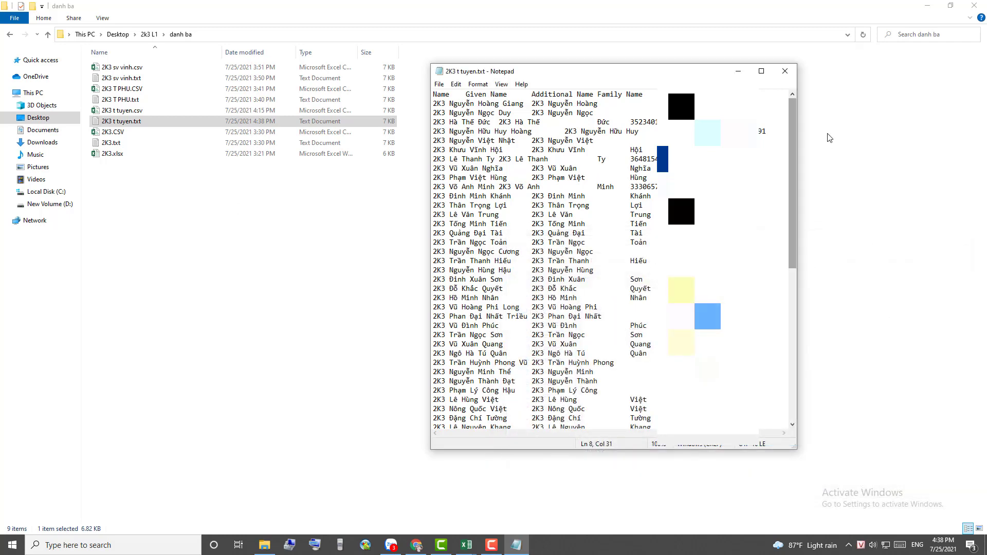
# Close Notepad and select 2K3 t tuyen.csv in the danh ba folder.
pyautogui.click(785, 71)
pyautogui.click(129, 111)
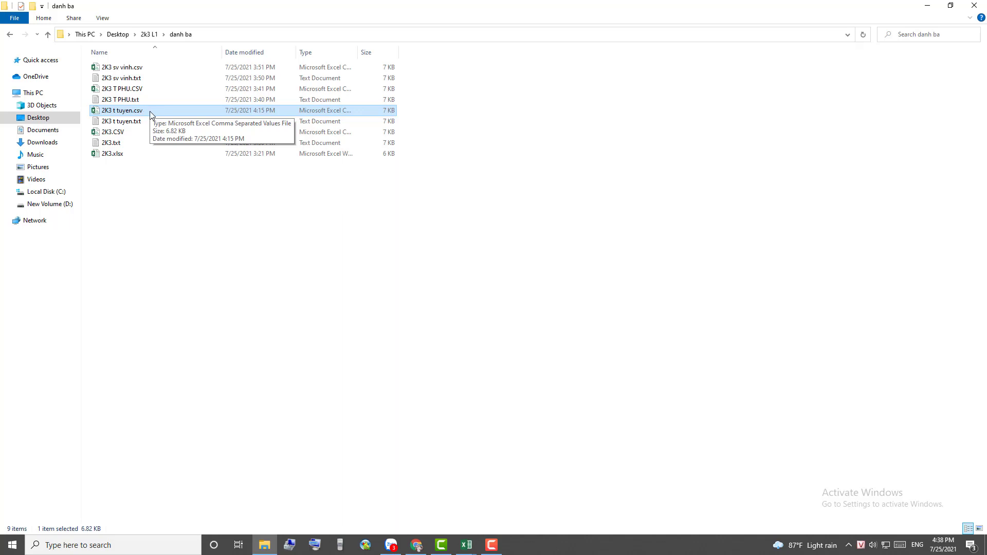
pyautogui.click(361, 323)
pyautogui.moveTo(470, 551)
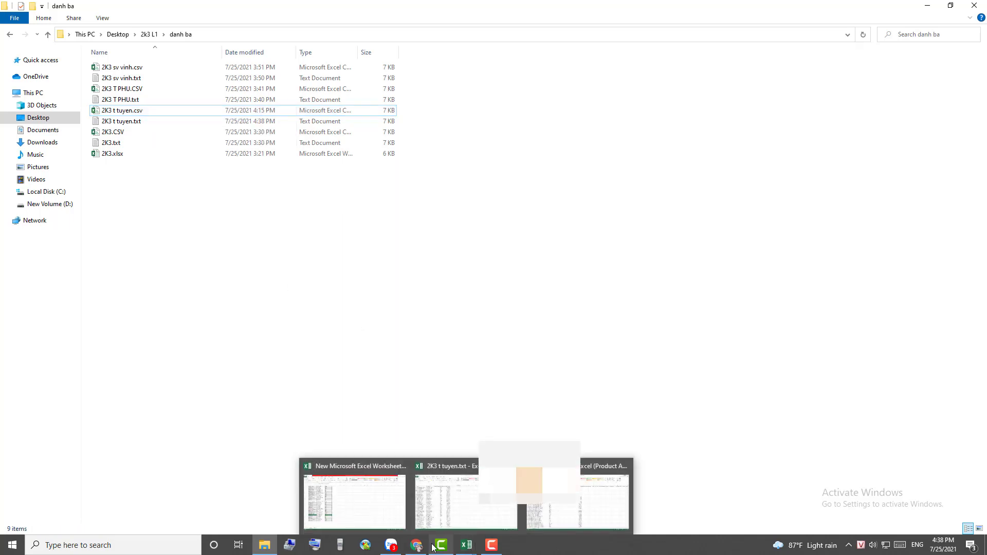
pyautogui.click(137, 112)
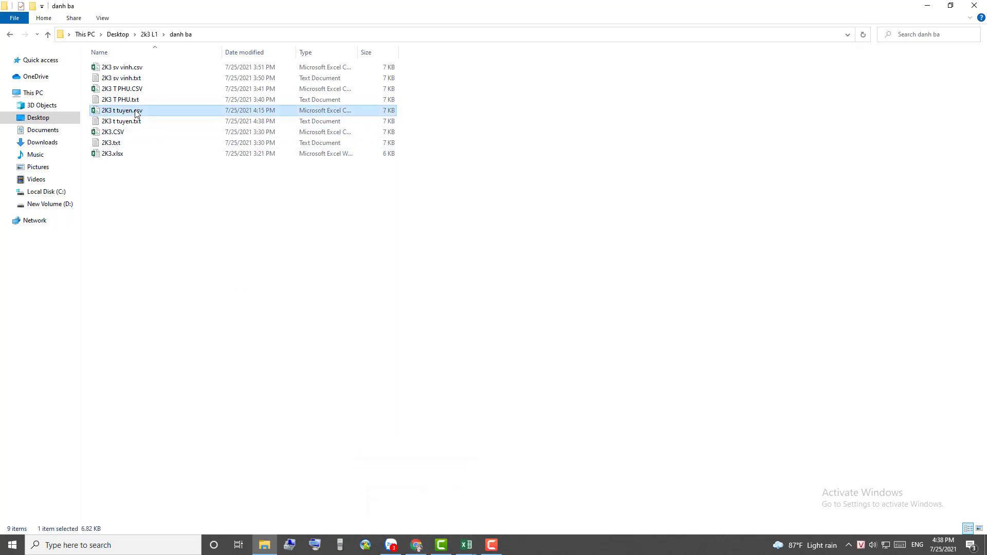
# Switch to Google Contacts in Chrome and import 2K3 t tuyen.csv from the danh ba folder.
pyautogui.click(415, 543)
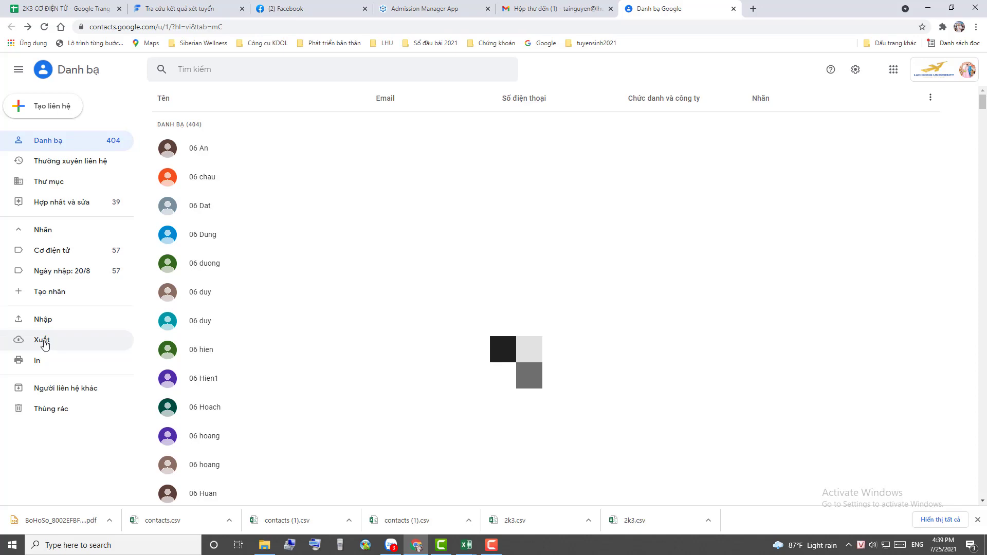
pyautogui.click(56, 321)
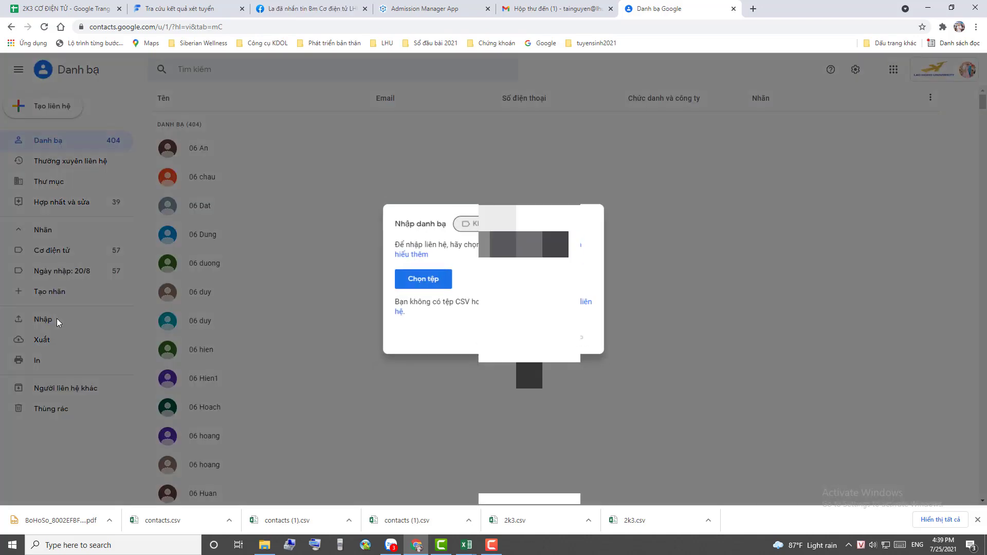
pyautogui.click(424, 284)
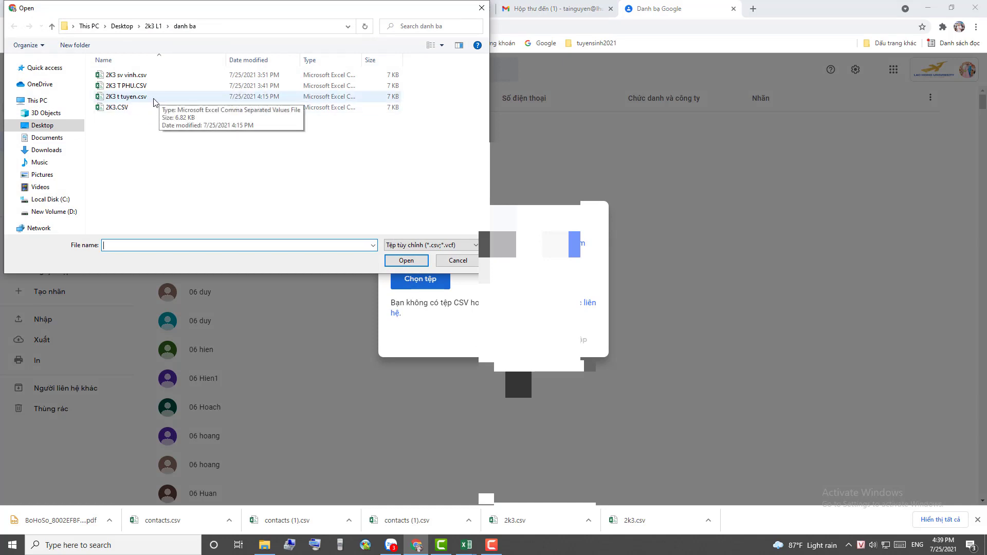
pyautogui.click(138, 98)
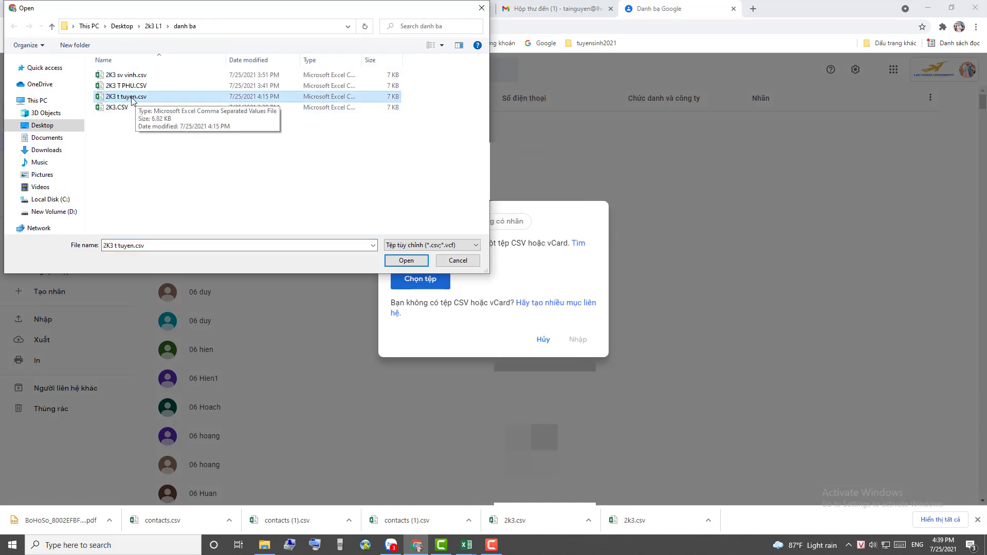
pyautogui.click(406, 260)
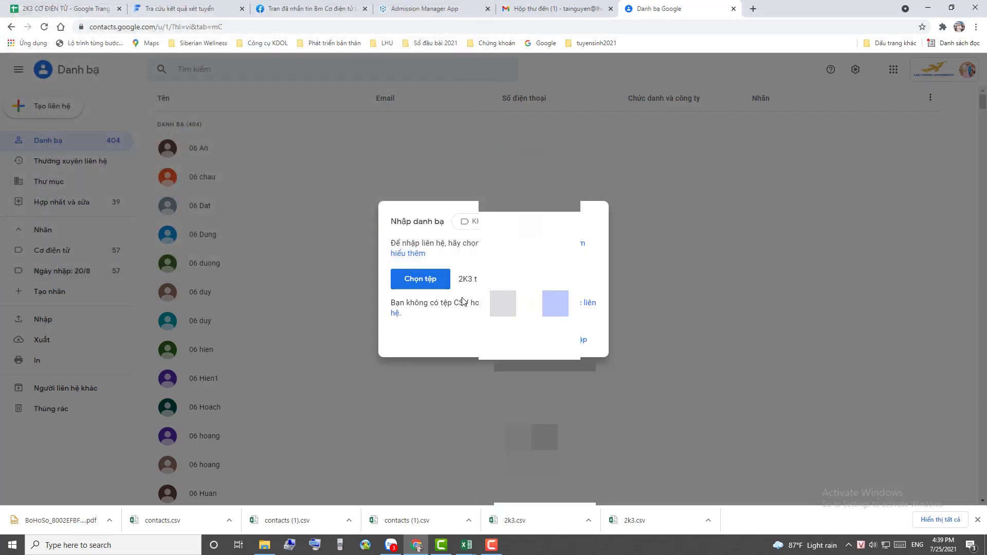
pyautogui.click(585, 340)
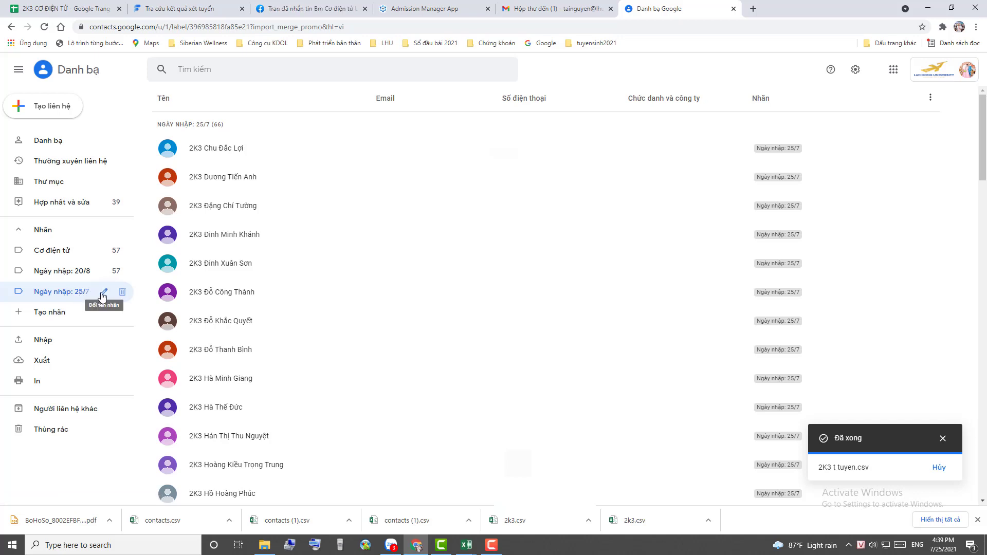
# Rename the label Ngày nhập: 25/7, replacing its "Ngày nhập:" prefix with "2k3 t".
pyautogui.click(103, 293)
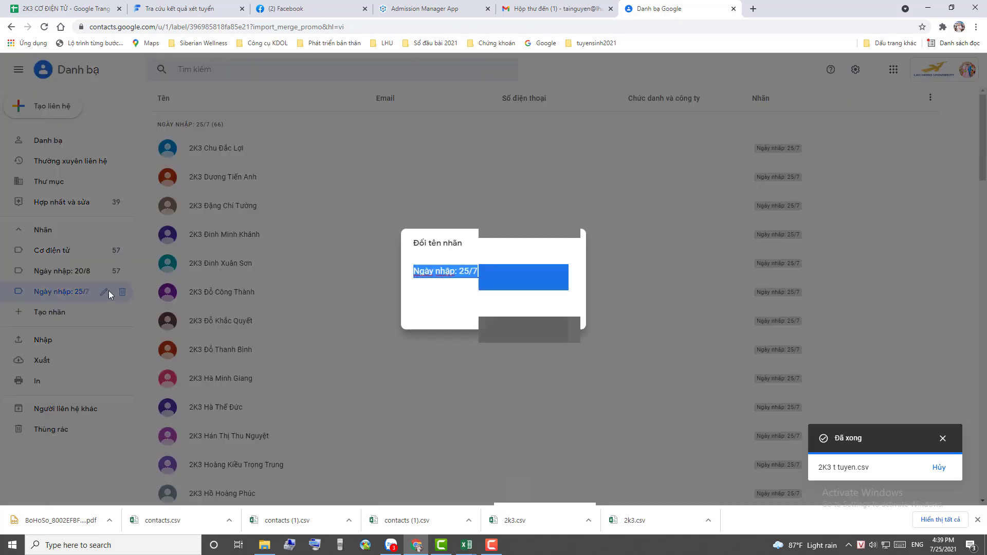
pyautogui.click(464, 278)
pyautogui.press('BackSpace')
pyautogui.press('BackSpace')
pyautogui.press('BackSpace')
pyautogui.press('BackSpace')
pyautogui.press('BackSpace')
pyautogui.press('BackSpace')
pyautogui.press('BackSpace')
pyautogui.press('BackSpace')
pyautogui.press('BackSpace')
pyautogui.press('BackSpace')
pyautogui.press('BackSpace')
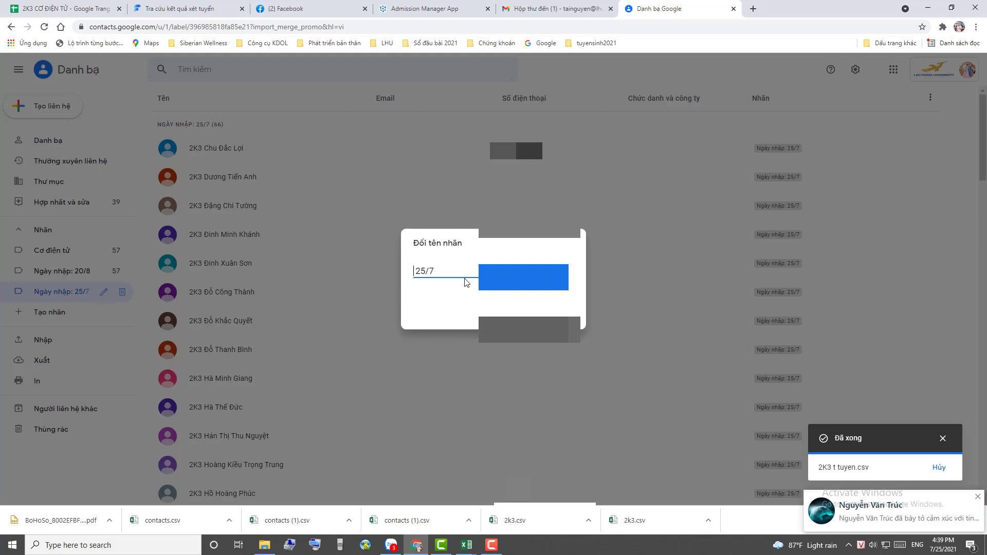
pyautogui.write('2k3 t')
pyautogui.click(448, 303)
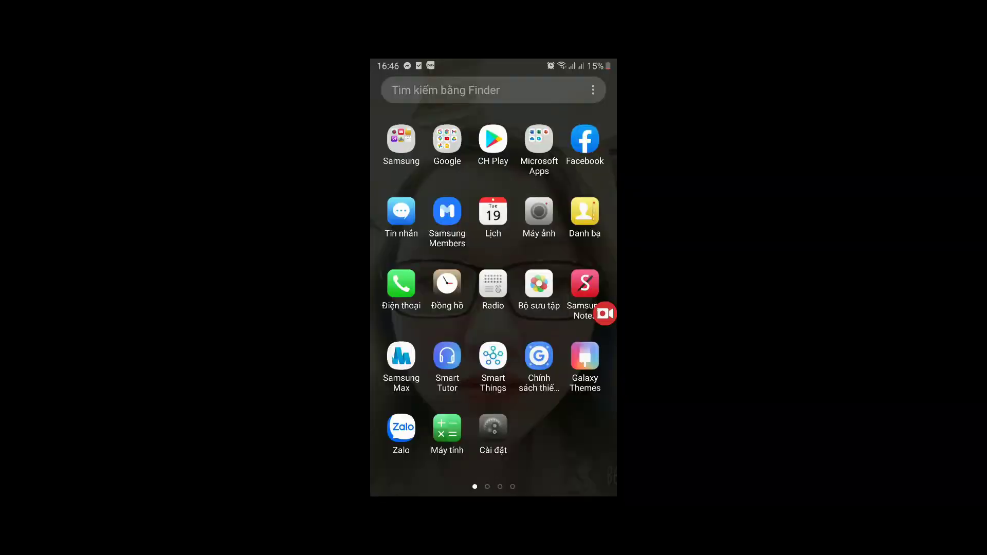
# Switch to the Danh bạ app on the phone and open Đồng bộ danh bạ from its Quản lý danh bạ settings.
pyautogui.click(585, 210)
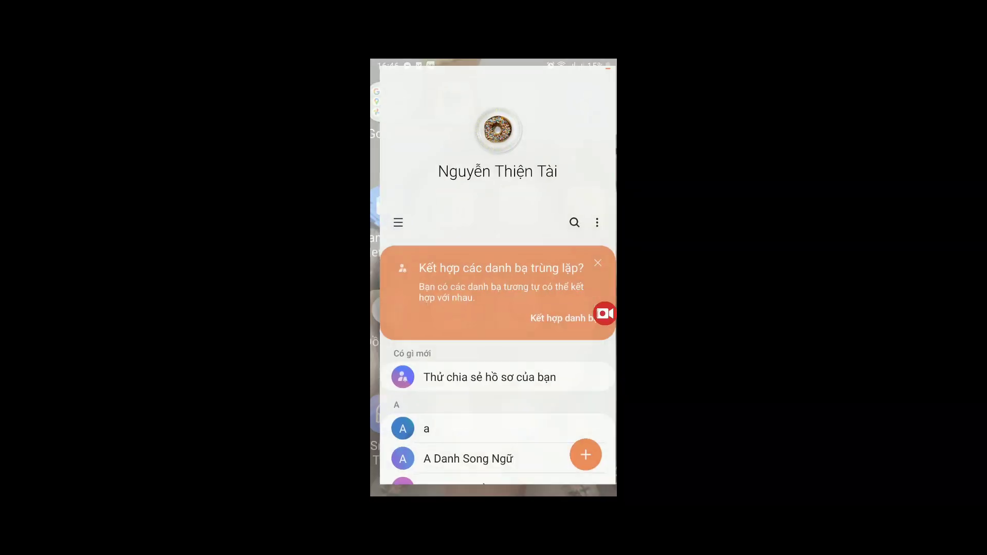
pyautogui.click(389, 222)
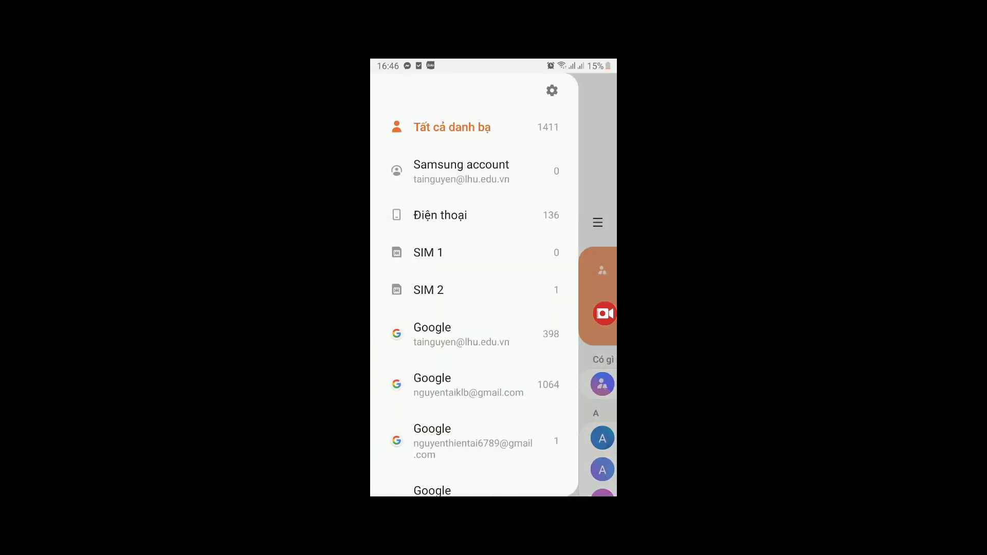
pyautogui.scroll(-5, 472, 282)
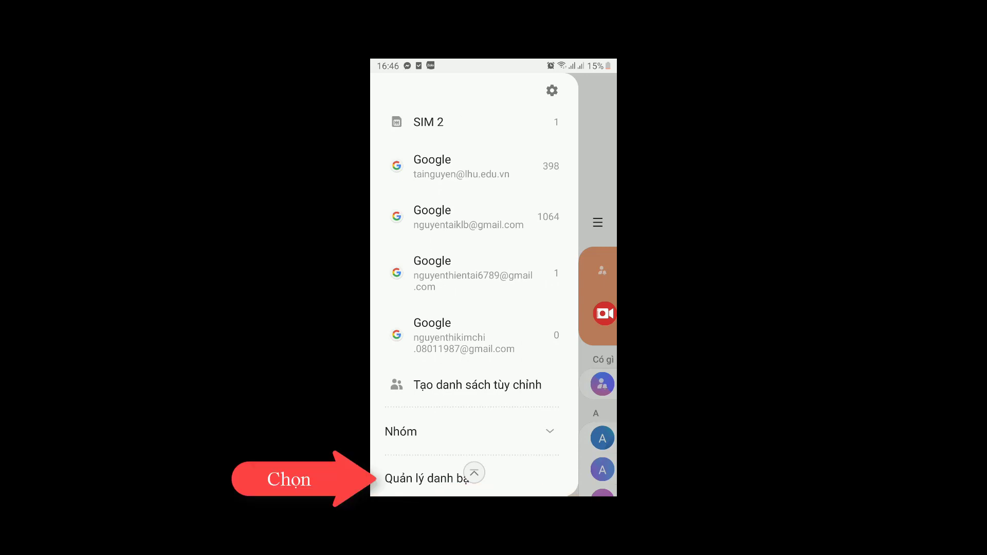
pyautogui.press('Escape')
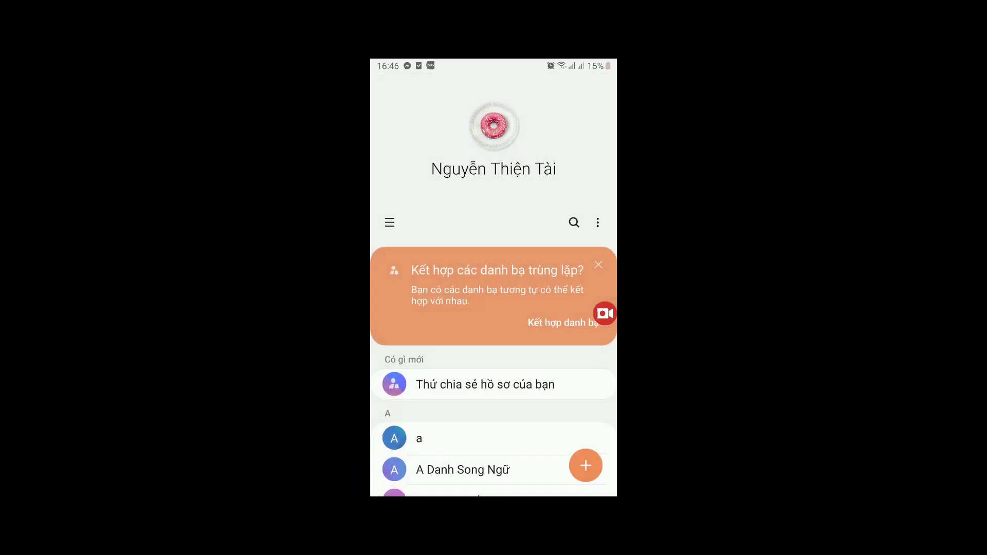
pyautogui.click(494, 319)
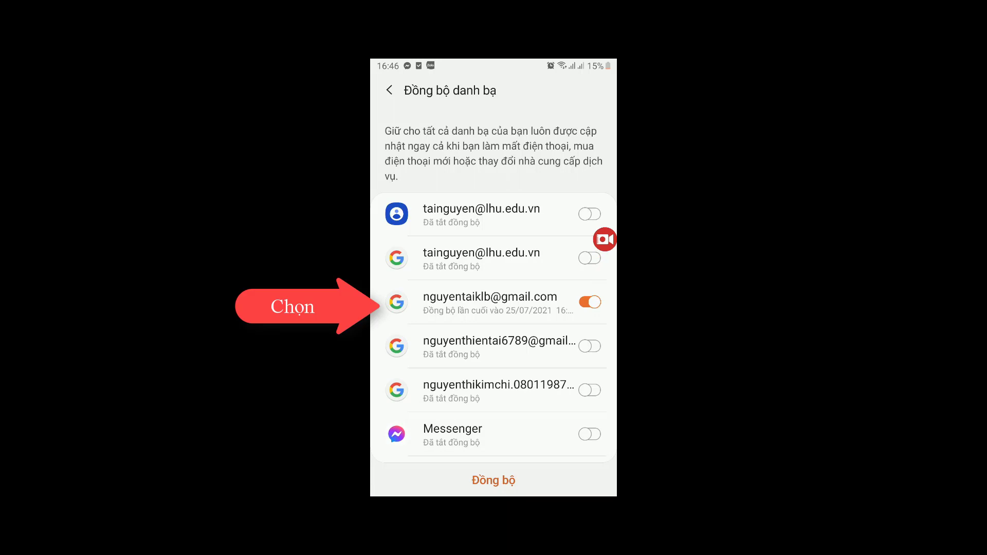
# Turn contact sync off and on again for the Gmail account that has it enabled, and return to the contact list.
pyautogui.click(590, 302)
pyautogui.click(589, 302)
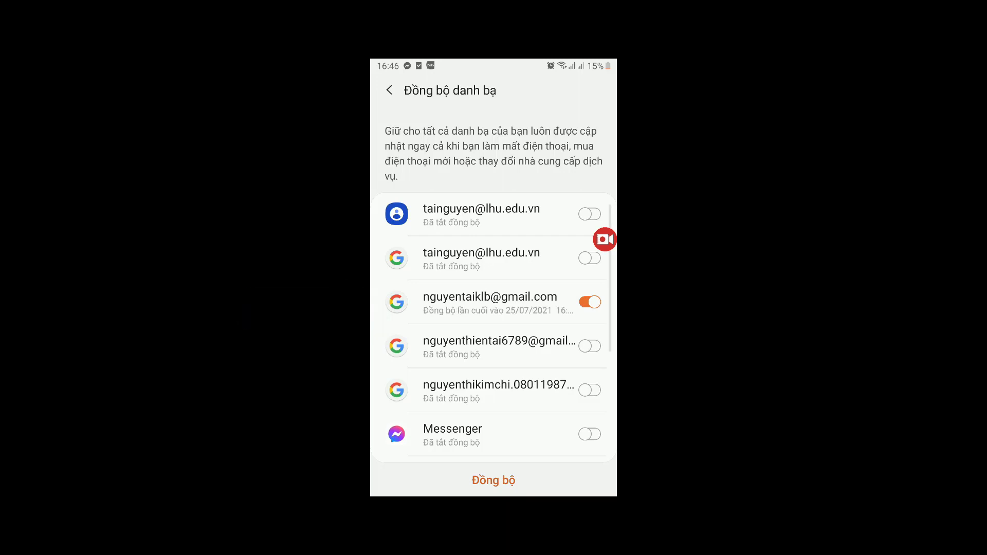
pyautogui.press('Escape')
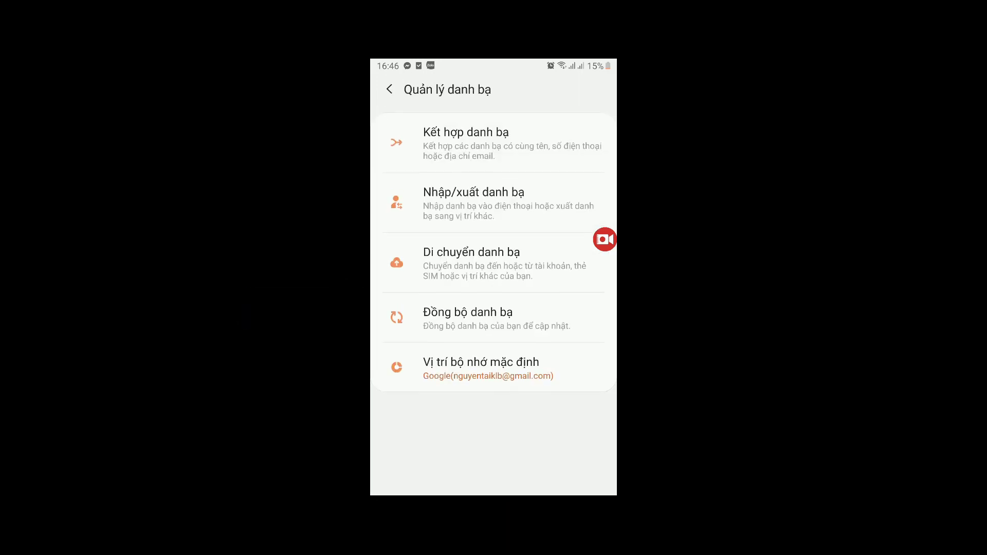
pyautogui.press('Escape')
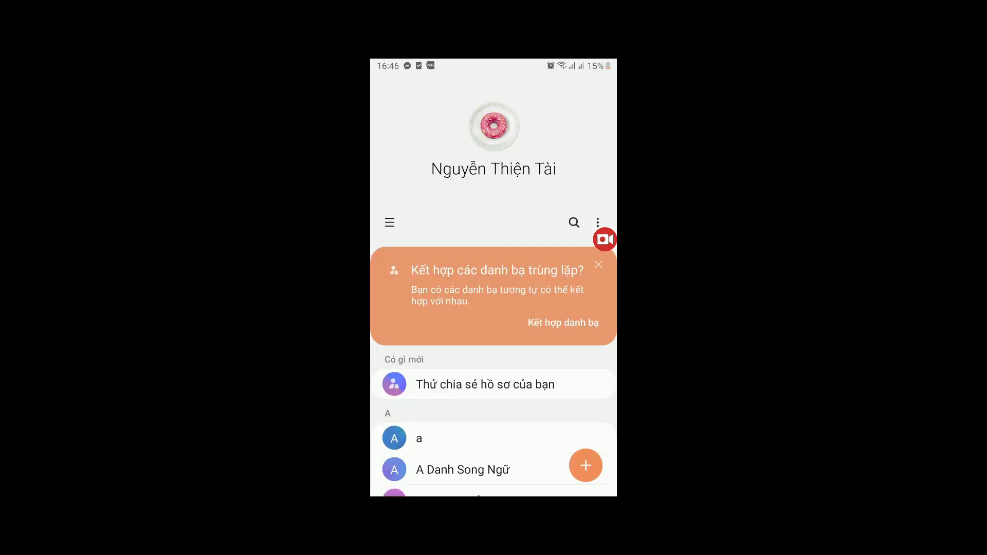
# Show Tất cả danh bạ, search the contacts for 2k3 and look through the matching entries.
pyautogui.scroll(4, 467, 283)
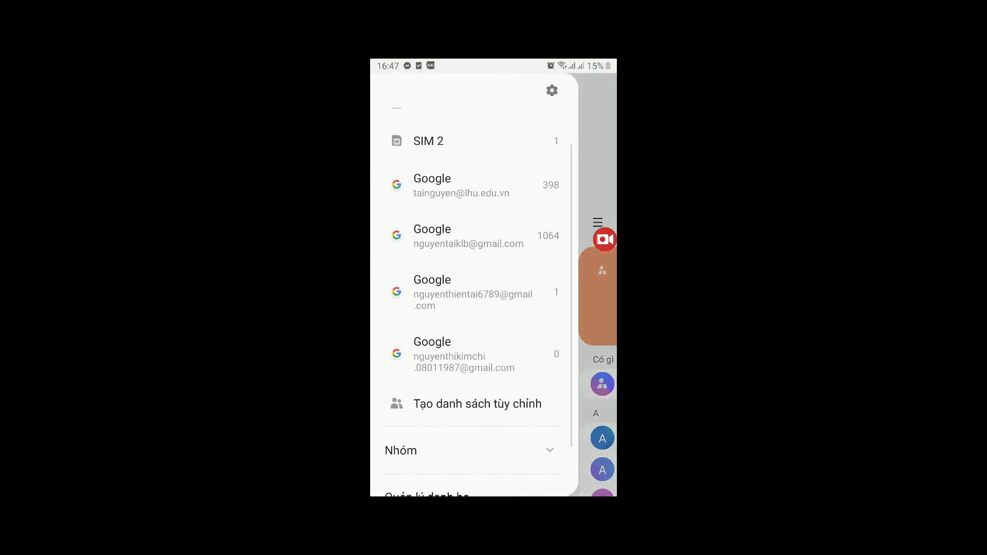
pyautogui.click(452, 127)
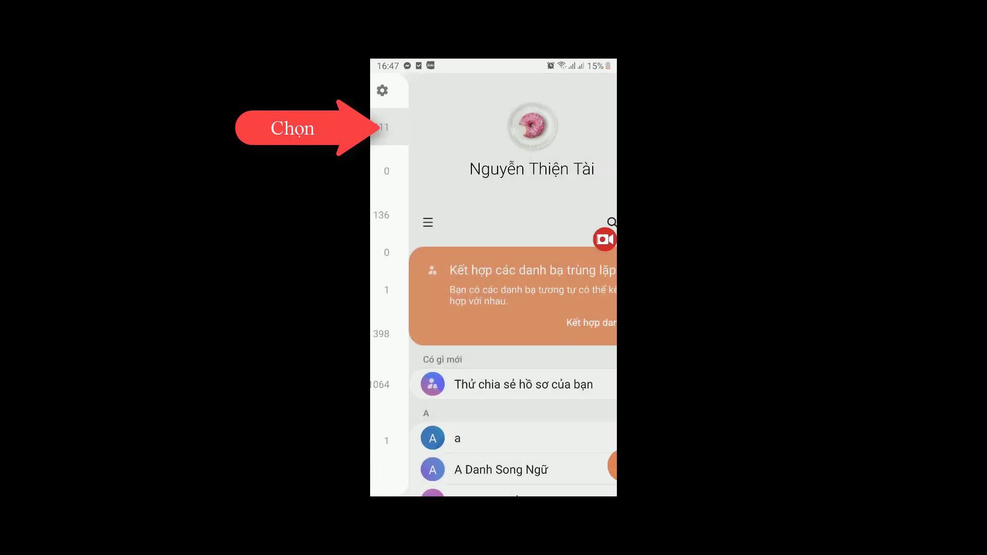
pyautogui.click(574, 222)
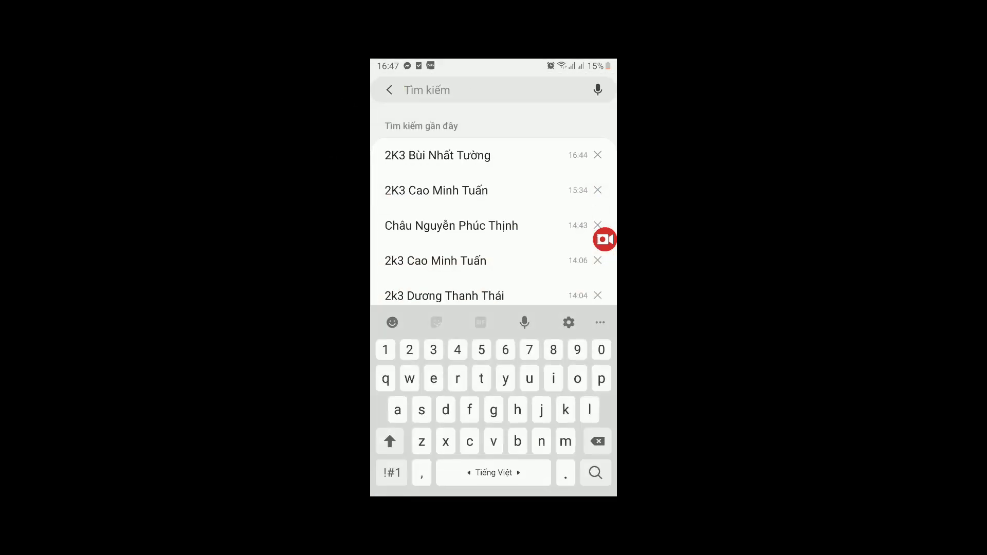
pyautogui.write('2k3')
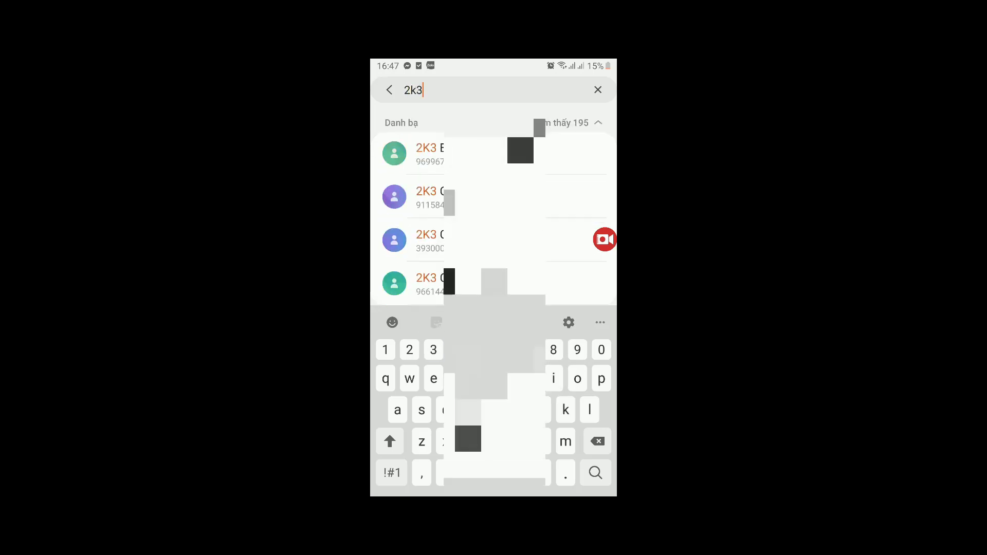
pyautogui.scroll(-5, 494, 303)
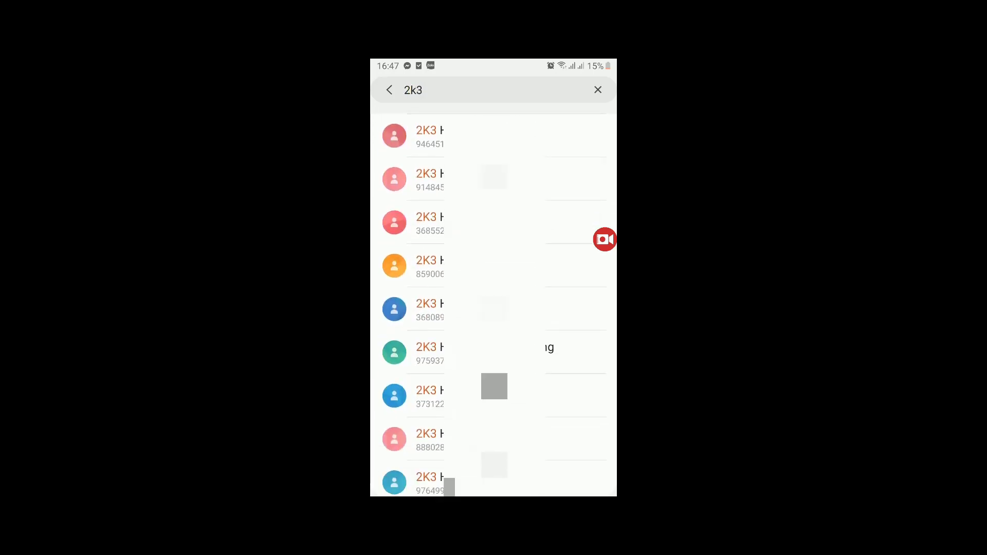
pyautogui.scroll(10, 493, 303)
pyautogui.scroll(-5, 494, 304)
pyautogui.scroll(5, 494, 303)
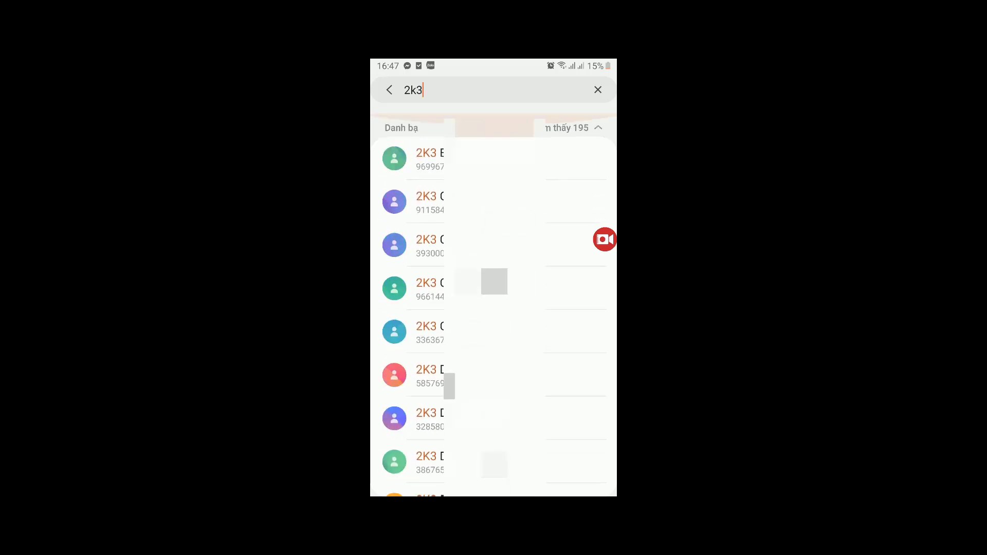
pyautogui.scroll(-3, 494, 303)
pyautogui.scroll(3, 493, 303)
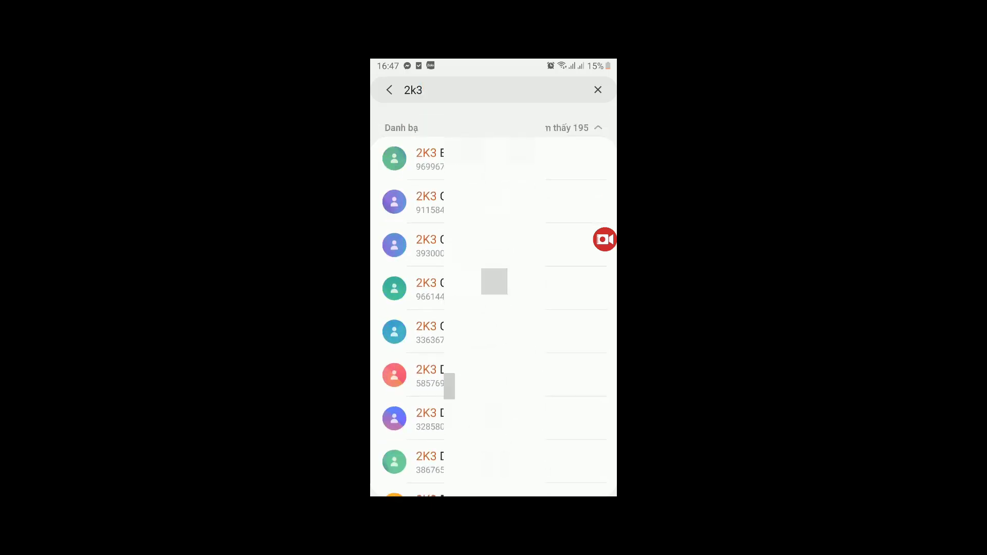